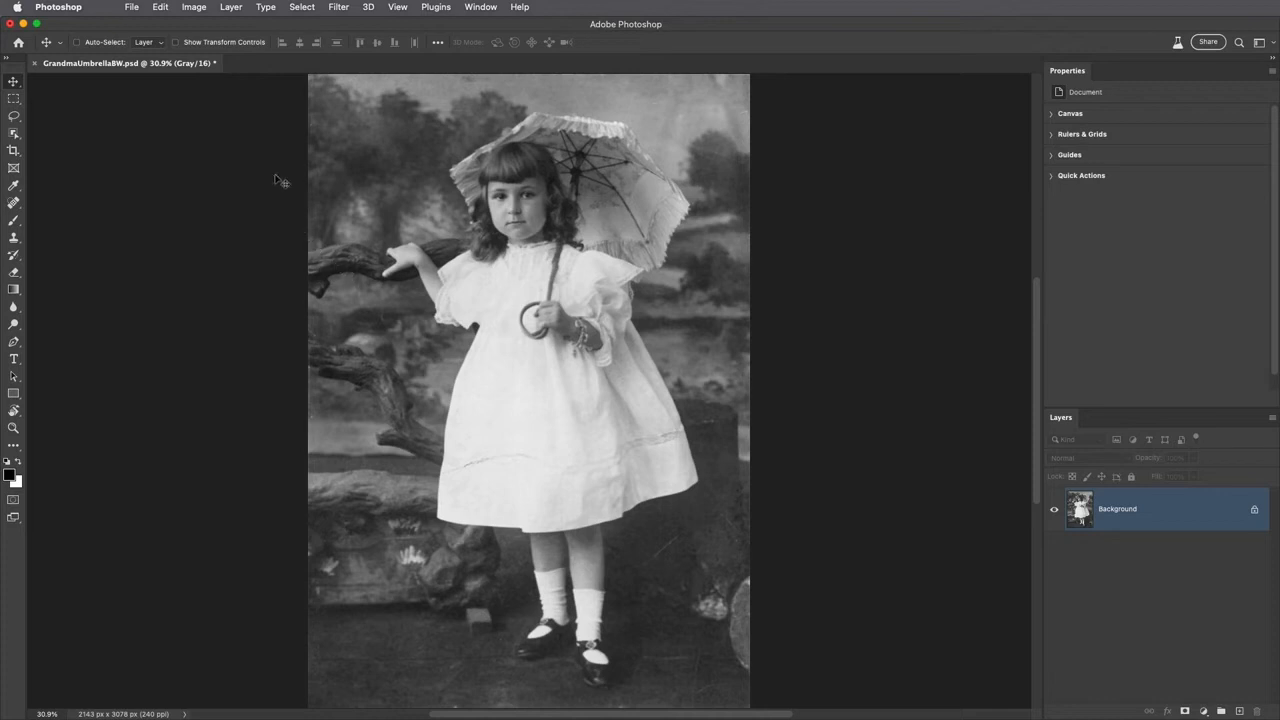
Change the image mode to RGB Color and convert the background layer for smart filters.
click(197, 8)
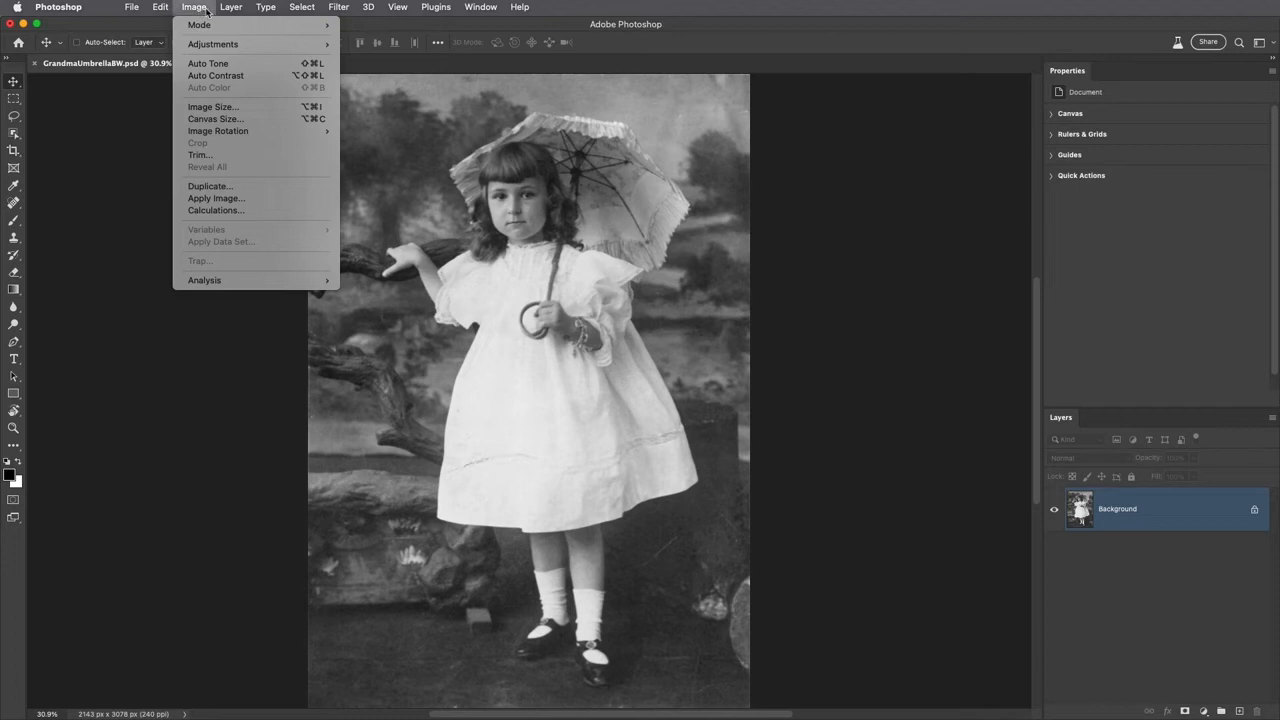
mouse_move(215, 25)
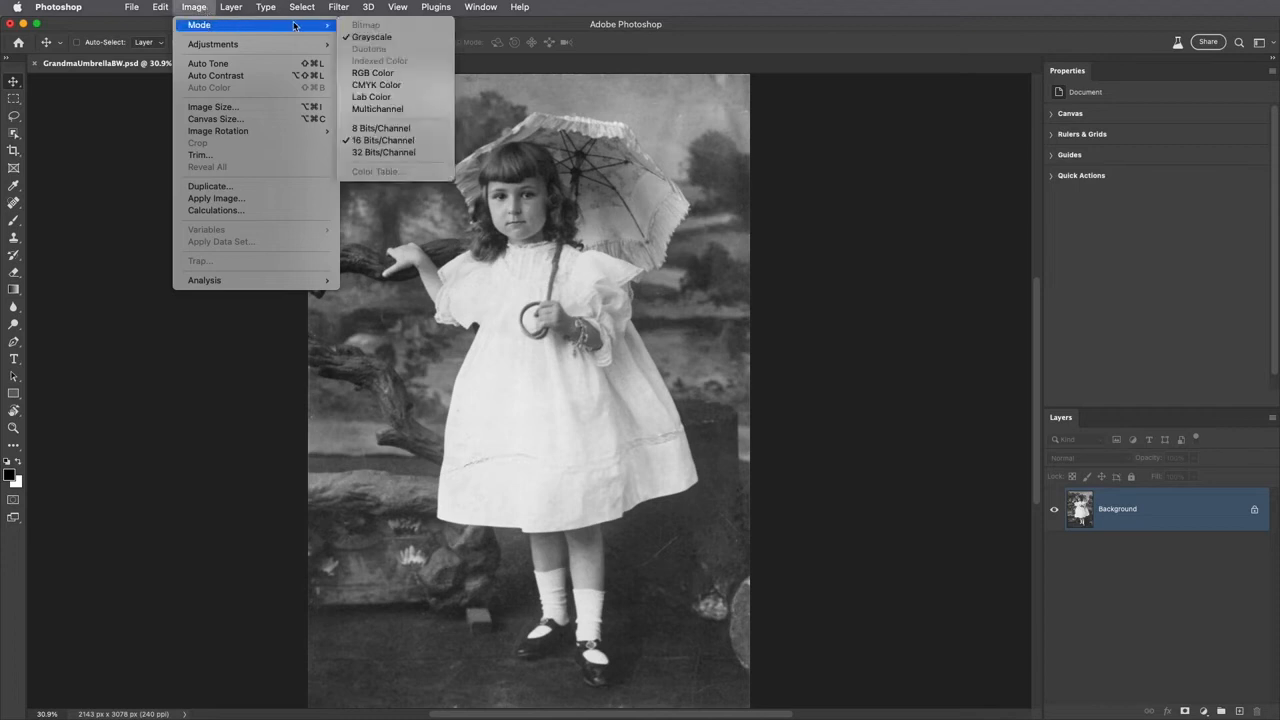
click(400, 75)
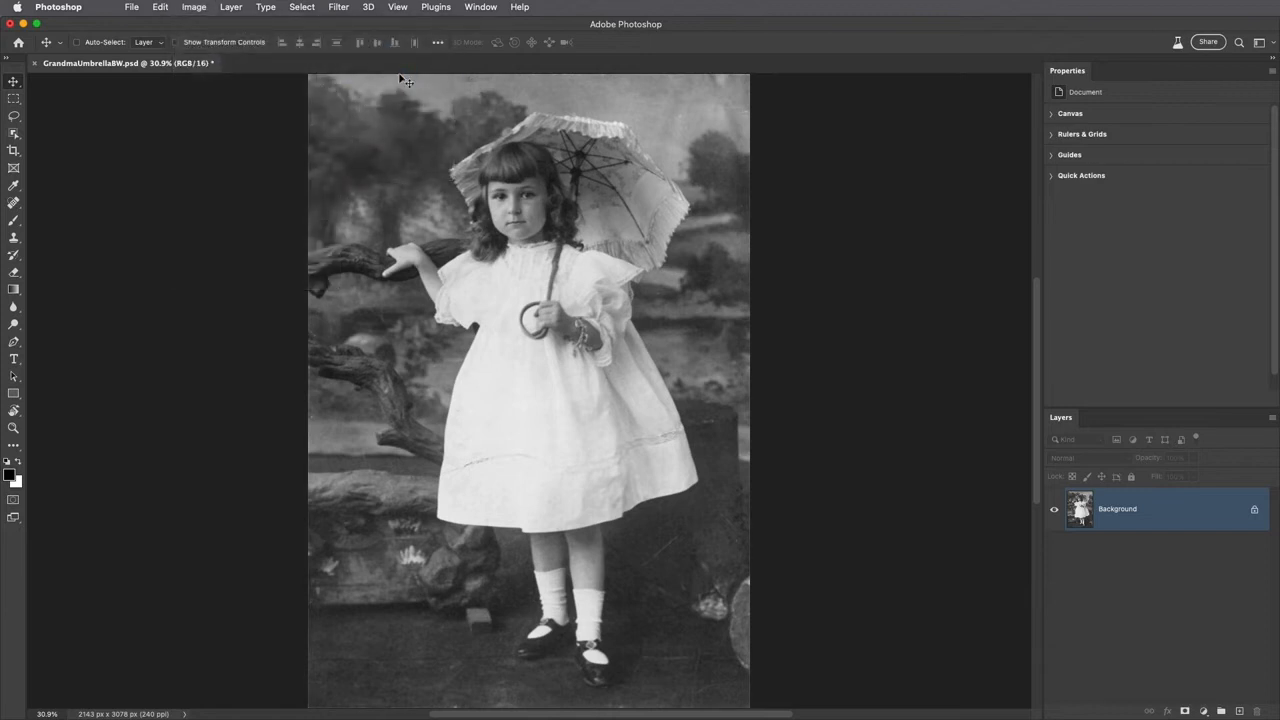
click(340, 7)
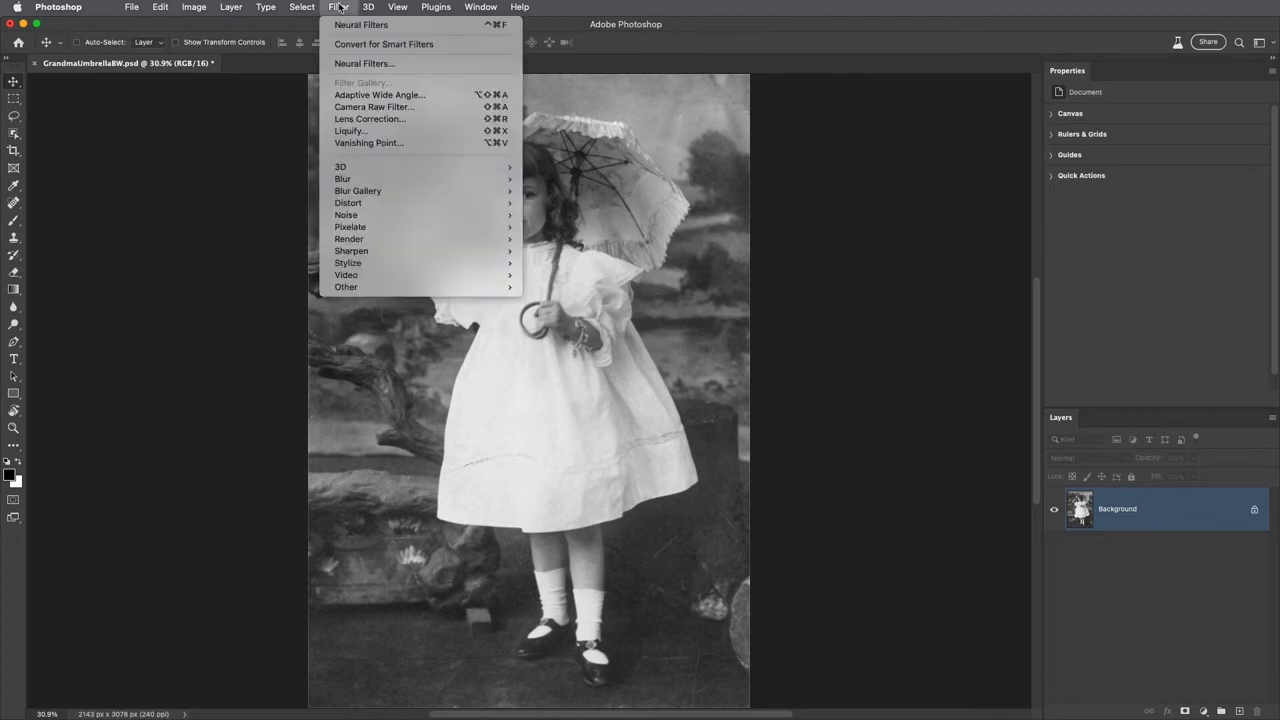
click(451, 46)
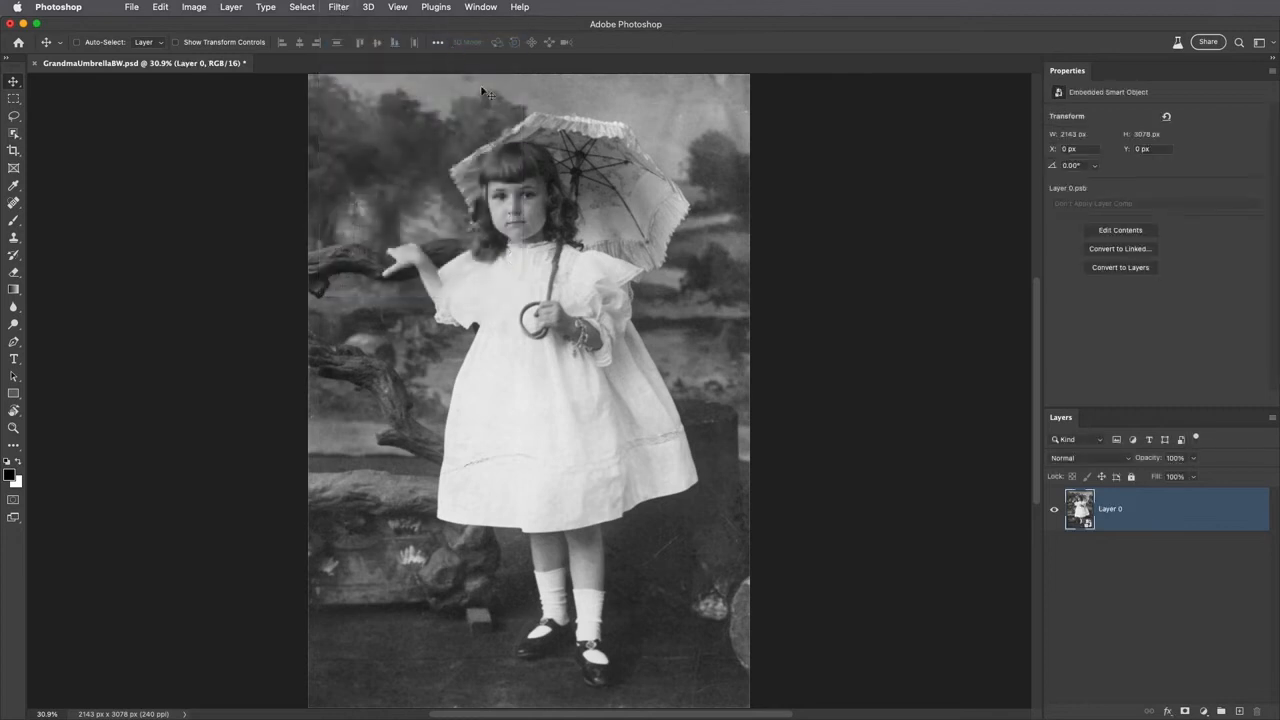
Rename the smart object layer as "original" and duplicate it three times.
double_click(1112, 510)
text(Original)
key(Return)
key(super+j)
key(super+j)
key(super+j)
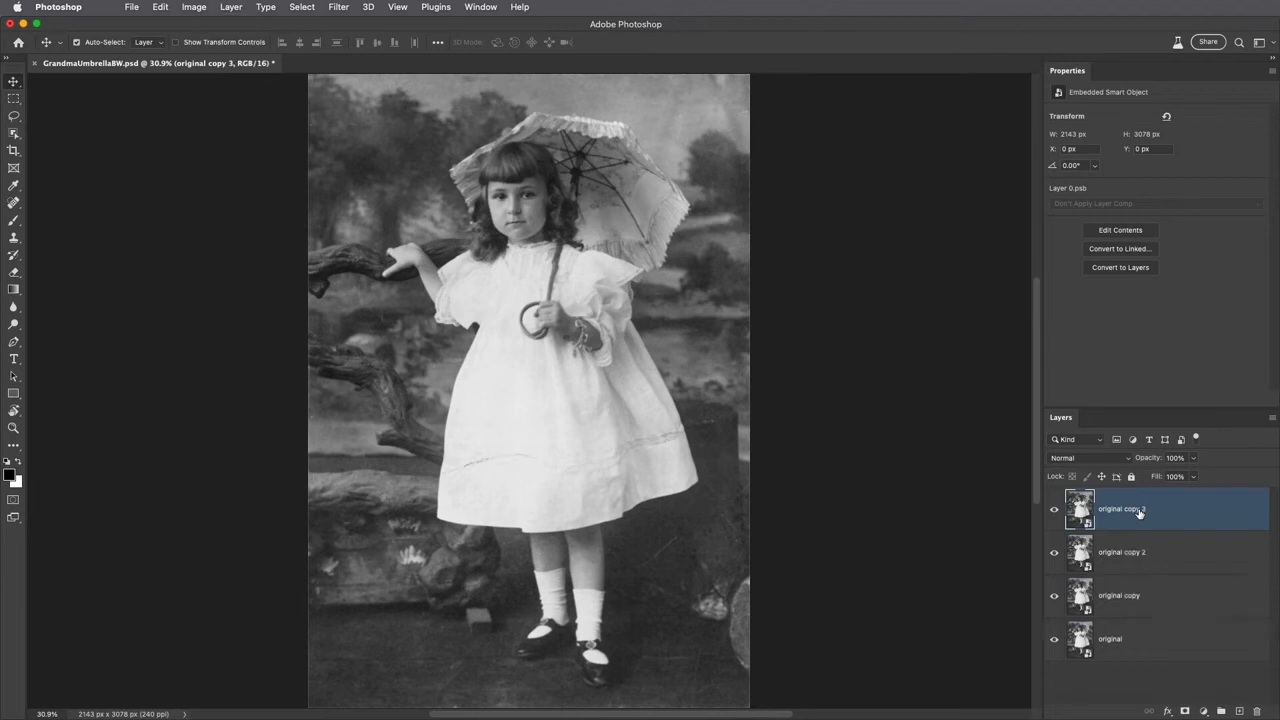
Rename the three copies, from lowest to highest, restoration, face and color, and hide the color and face layers.
double_click(1118, 595)
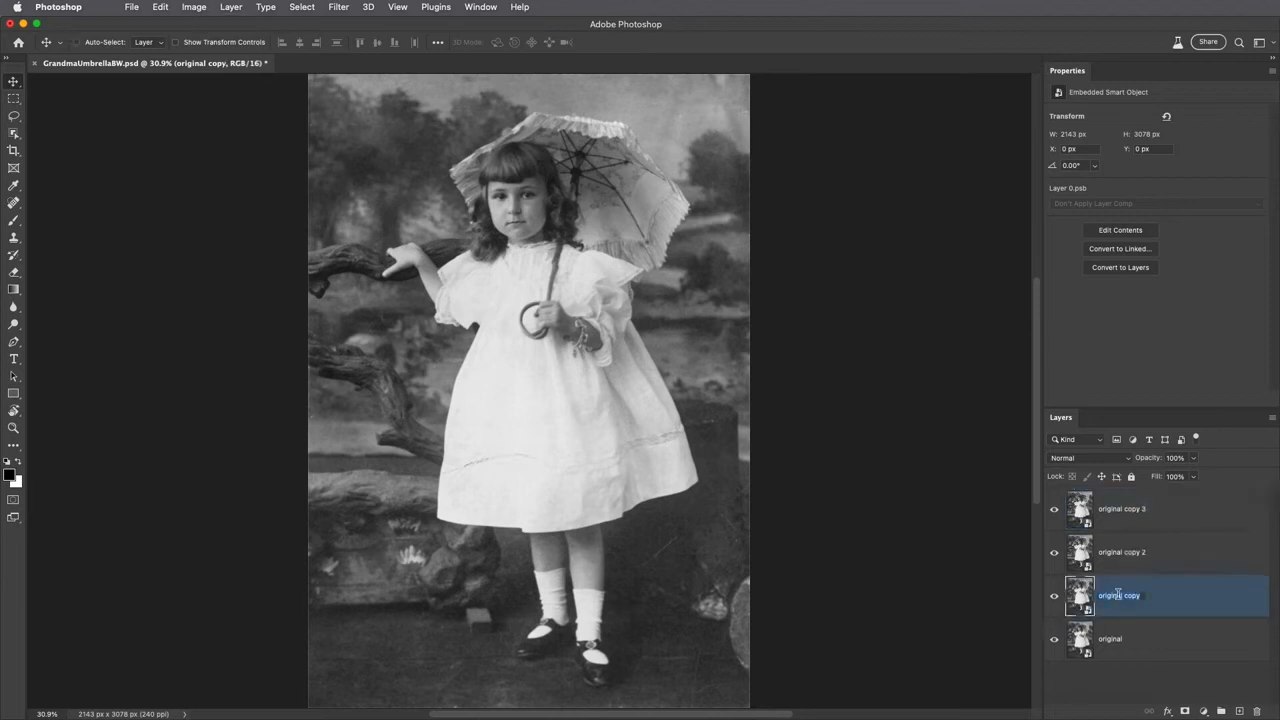
text(restoration)
key(Return)
double_click(1121, 556)
text(Face)
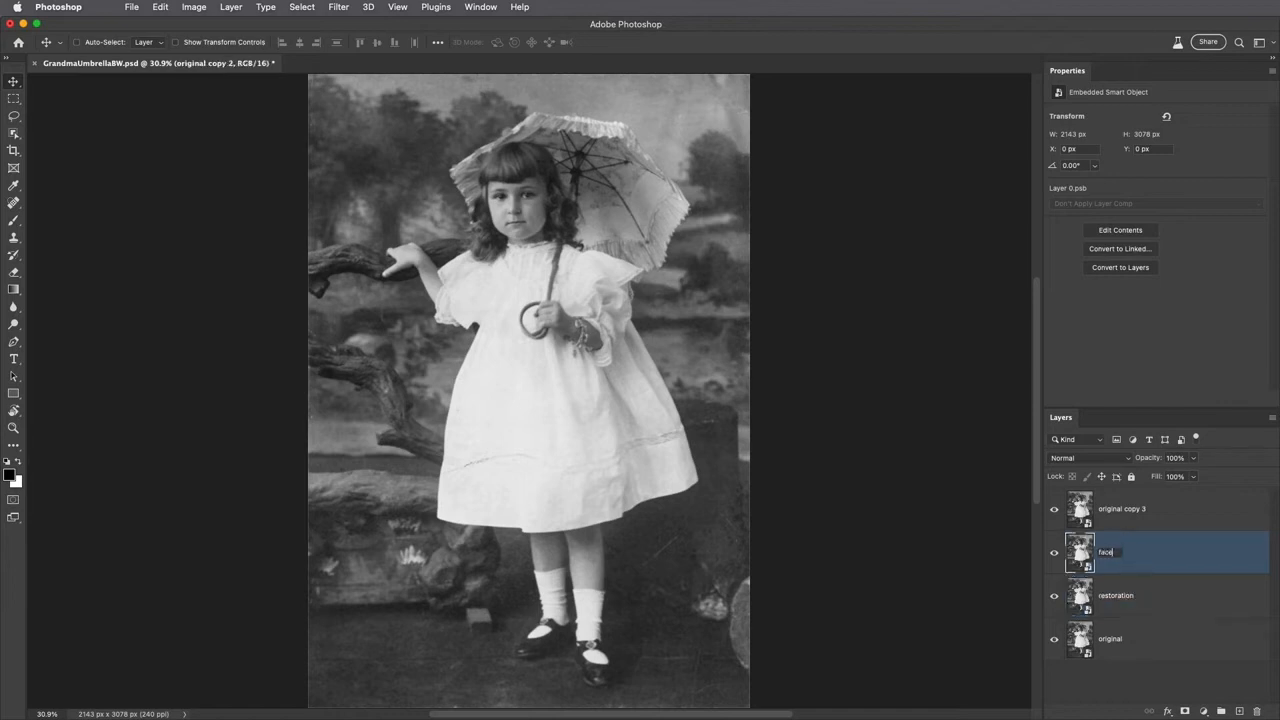
key(Return)
double_click(1118, 508)
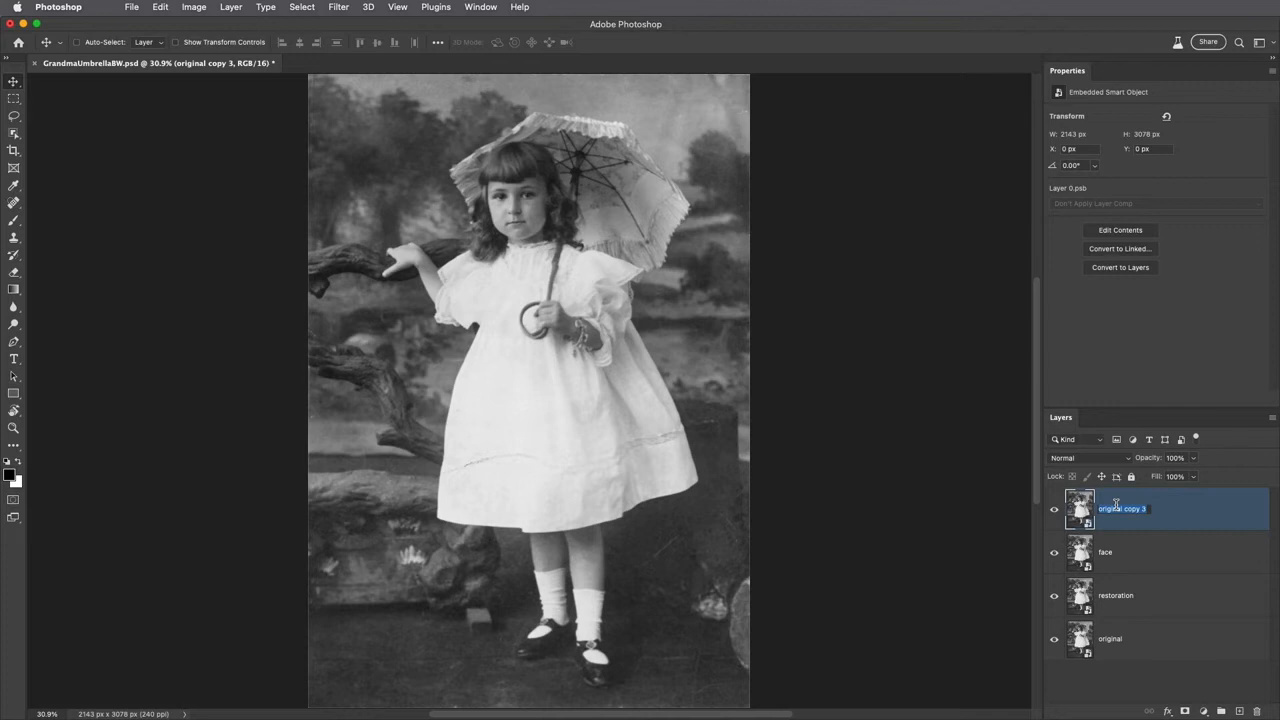
text(color)
key(Return)
click(1053, 509)
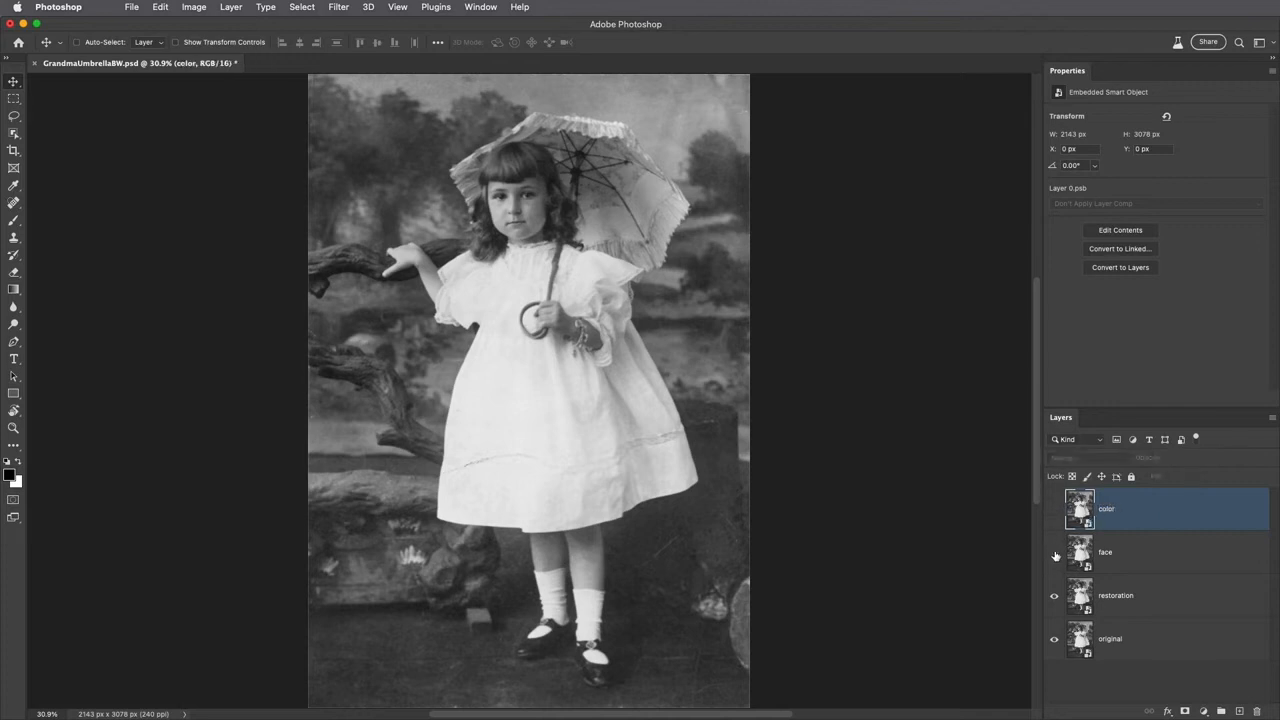
Enable the Photo Restoration neural filter on the restoration layer.
click(1146, 596)
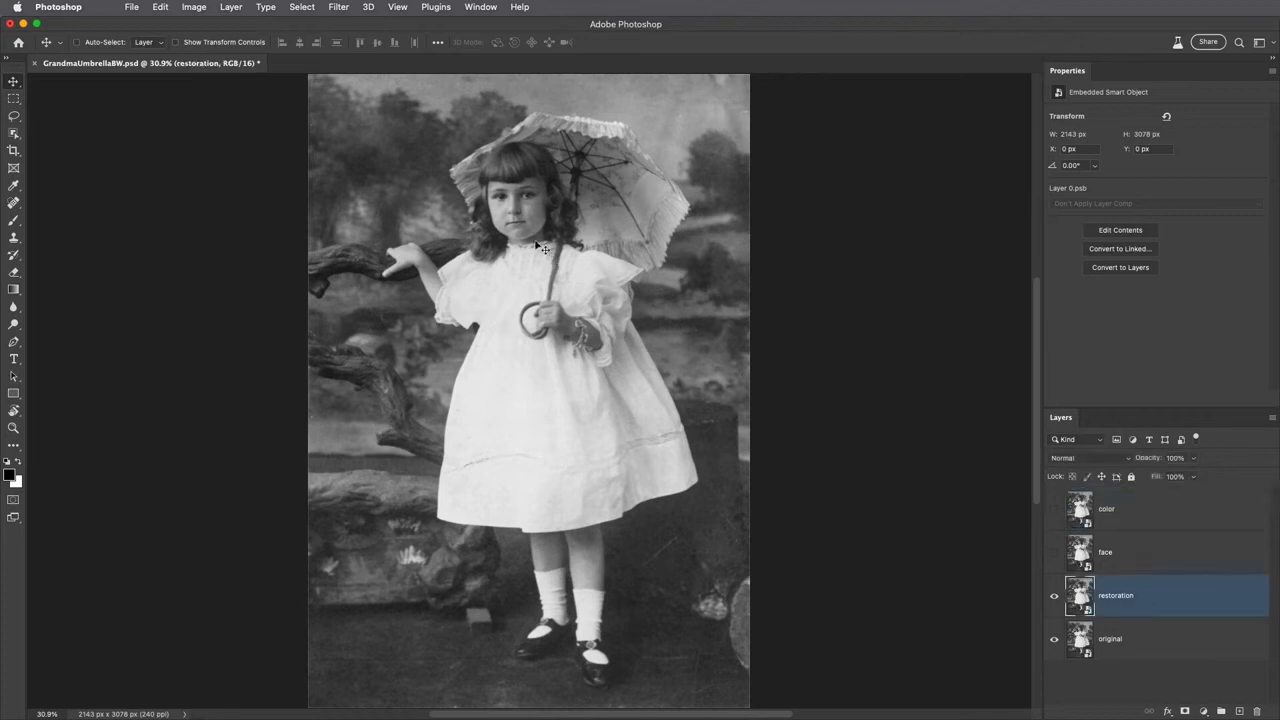
click(341, 7)
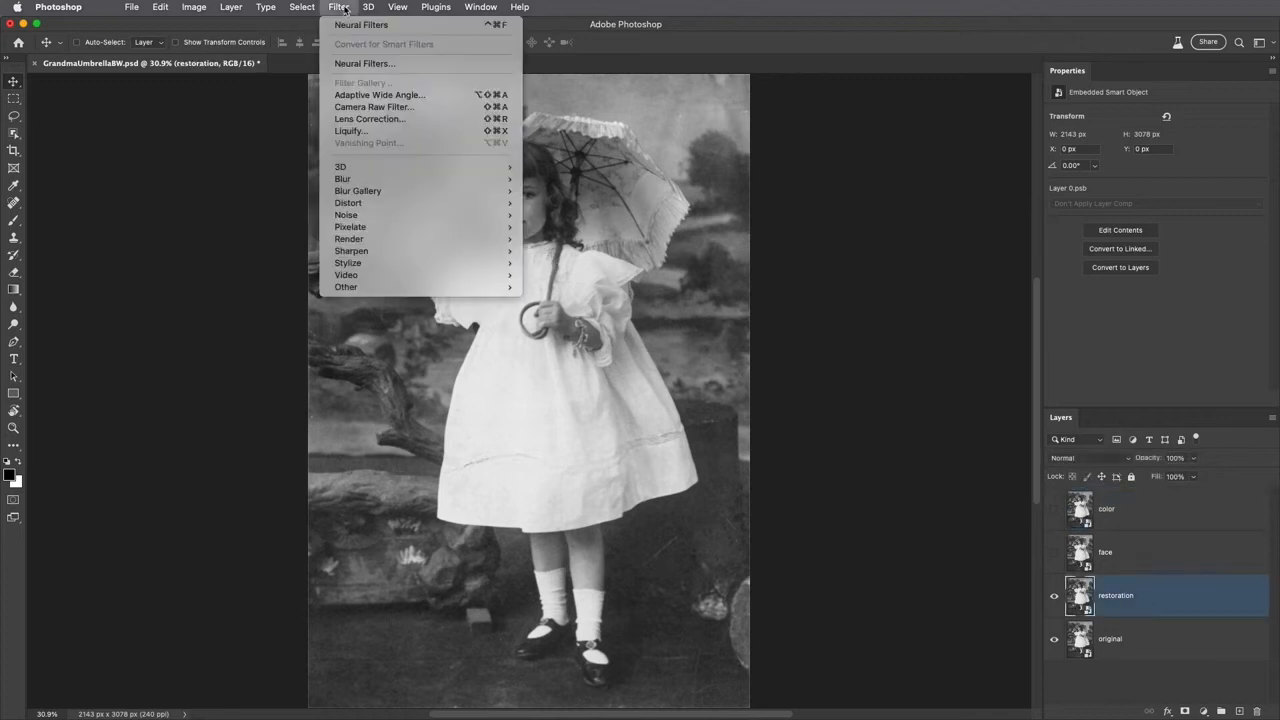
click(414, 67)
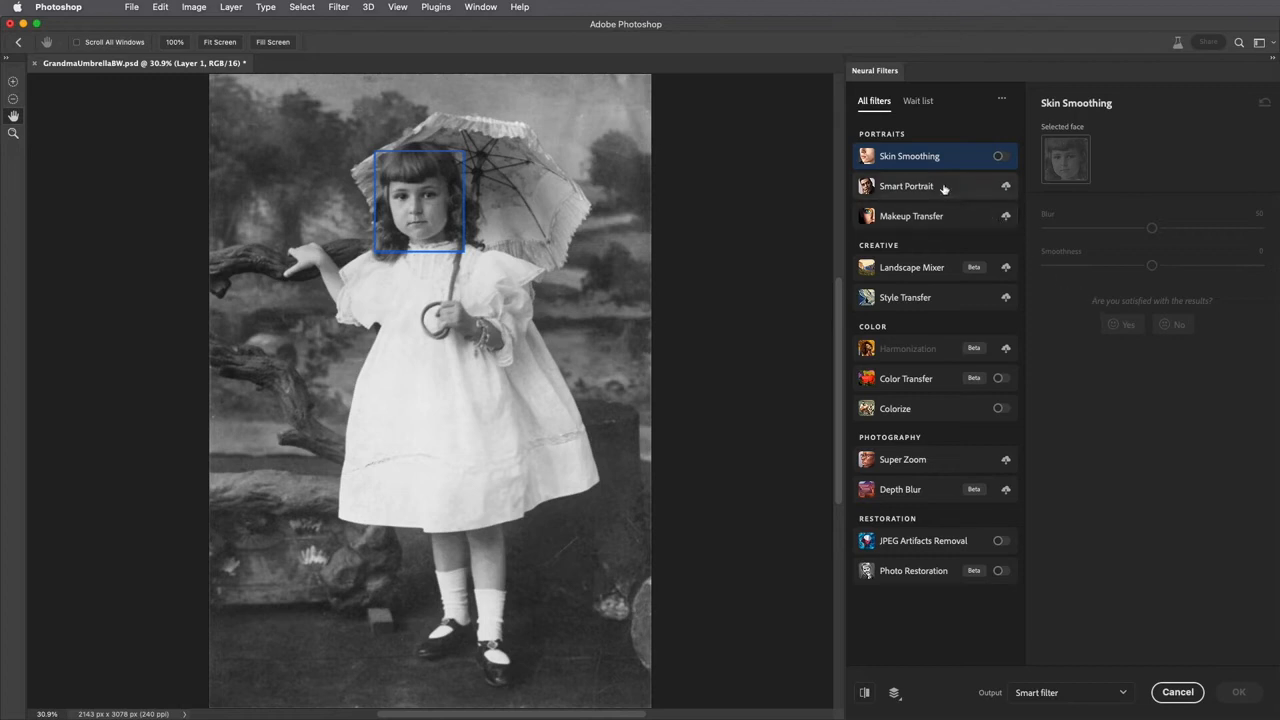
mouse_move(943, 189)
click(1001, 572)
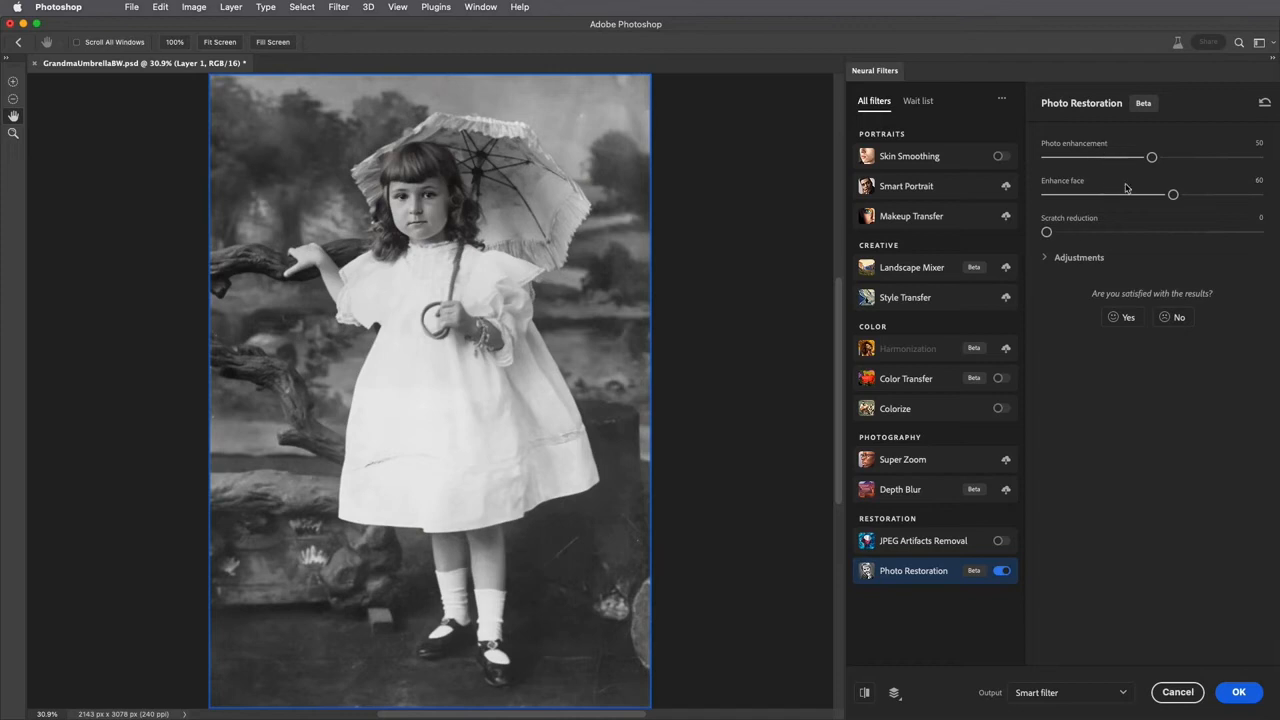
Set Enhance face and Scratch reduction to 50, and compare the girl's face before and after filtering at 100% zoom.
drag(1173, 195, 1153, 196)
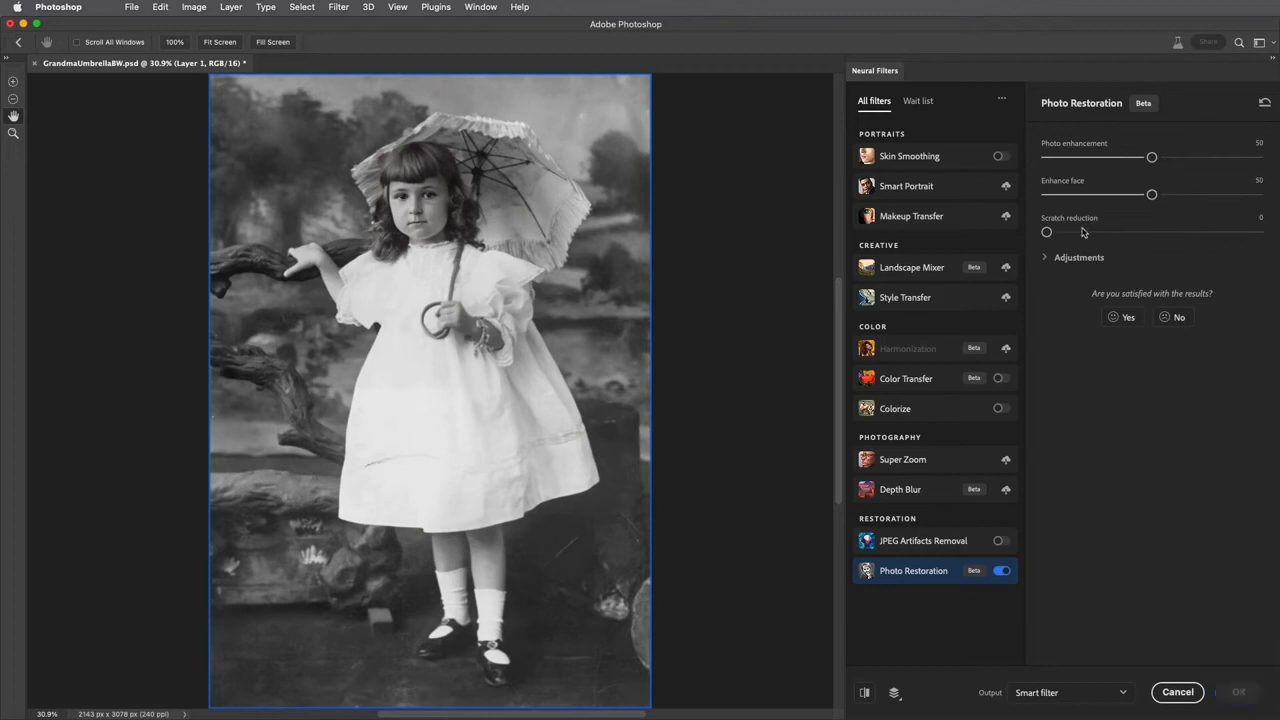
drag(1046, 232, 1151, 232)
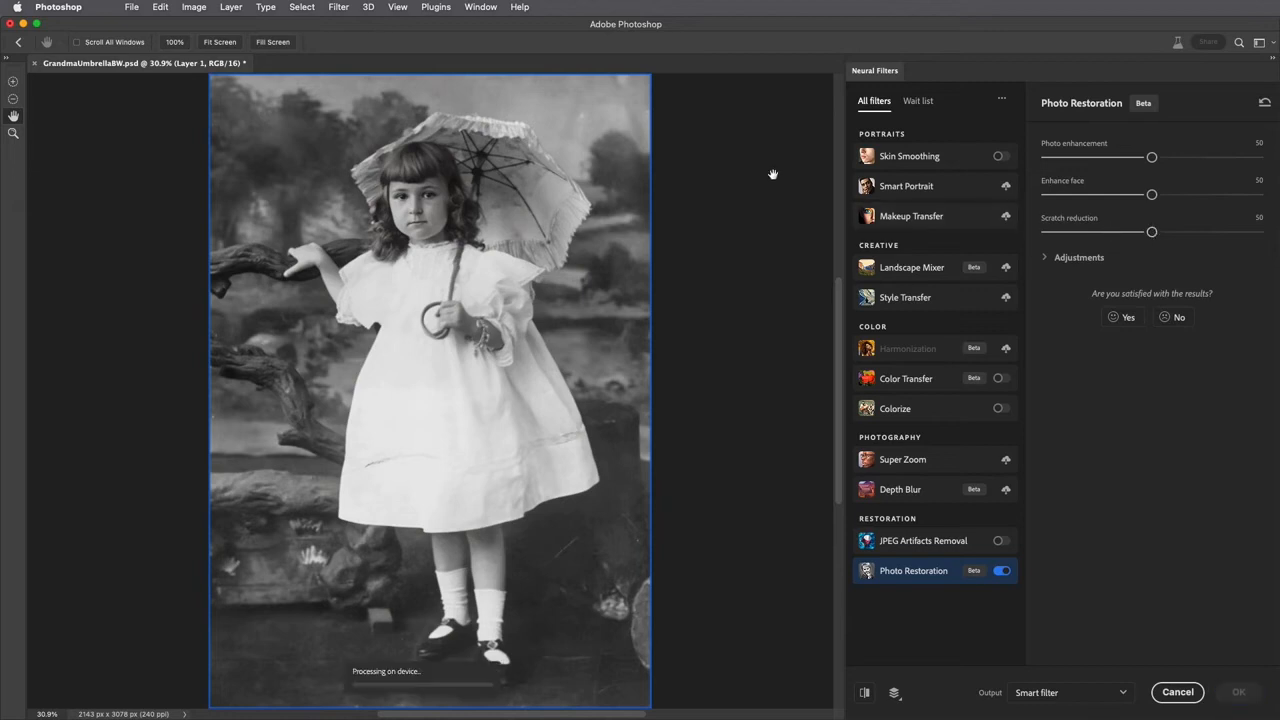
key(super+1)
mouse_move(556, 135)
mouse_down()
mouse_move(531, 317)
mouse_move(538, 402)
mouse_up()
drag(543, 234, 561, 443)
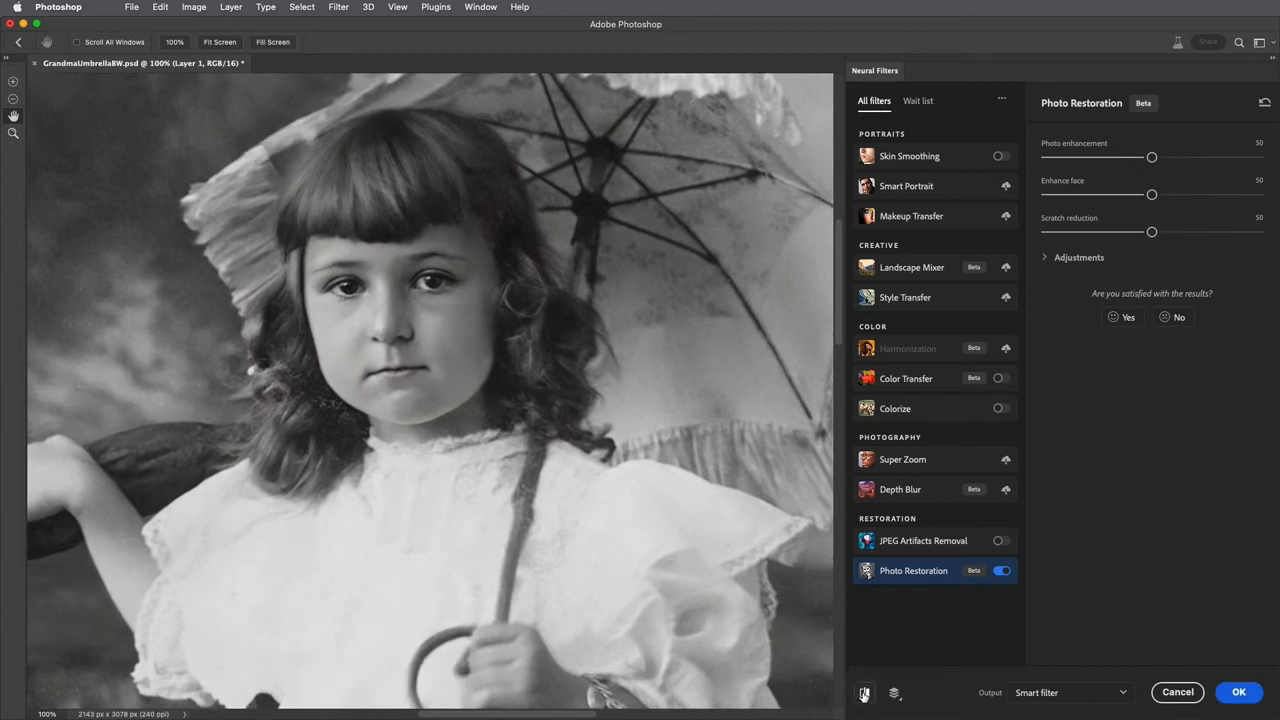
click(864, 692)
click(864, 693)
Set Enhance face to 20 and apply the Photo Restoration as a smart filter.
drag(1153, 199, 1088, 197)
click(1046, 259)
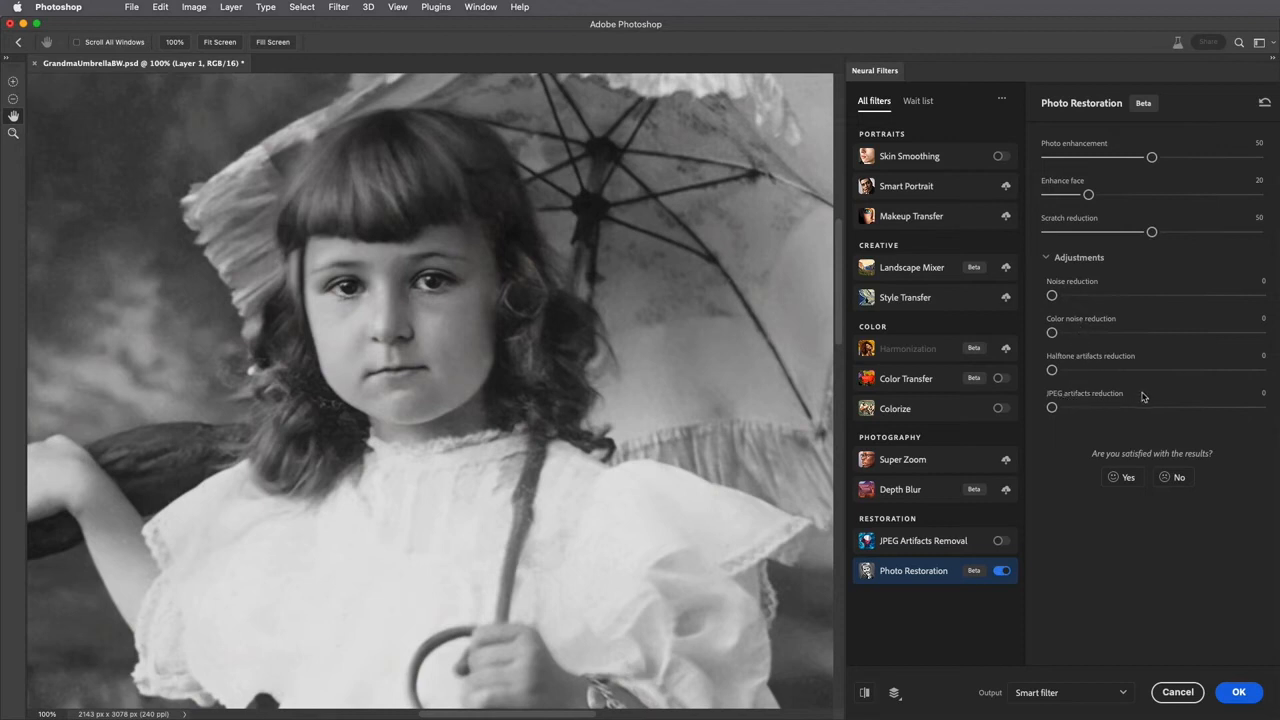
click(1046, 258)
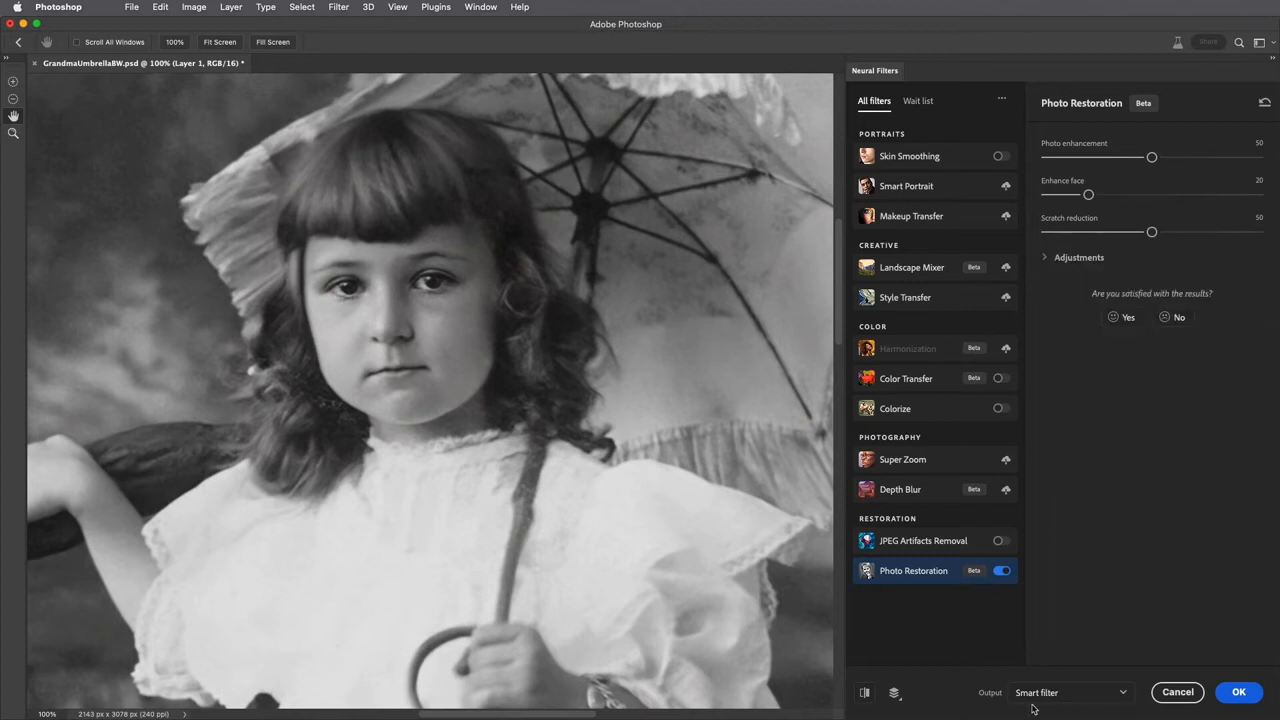
click(1236, 692)
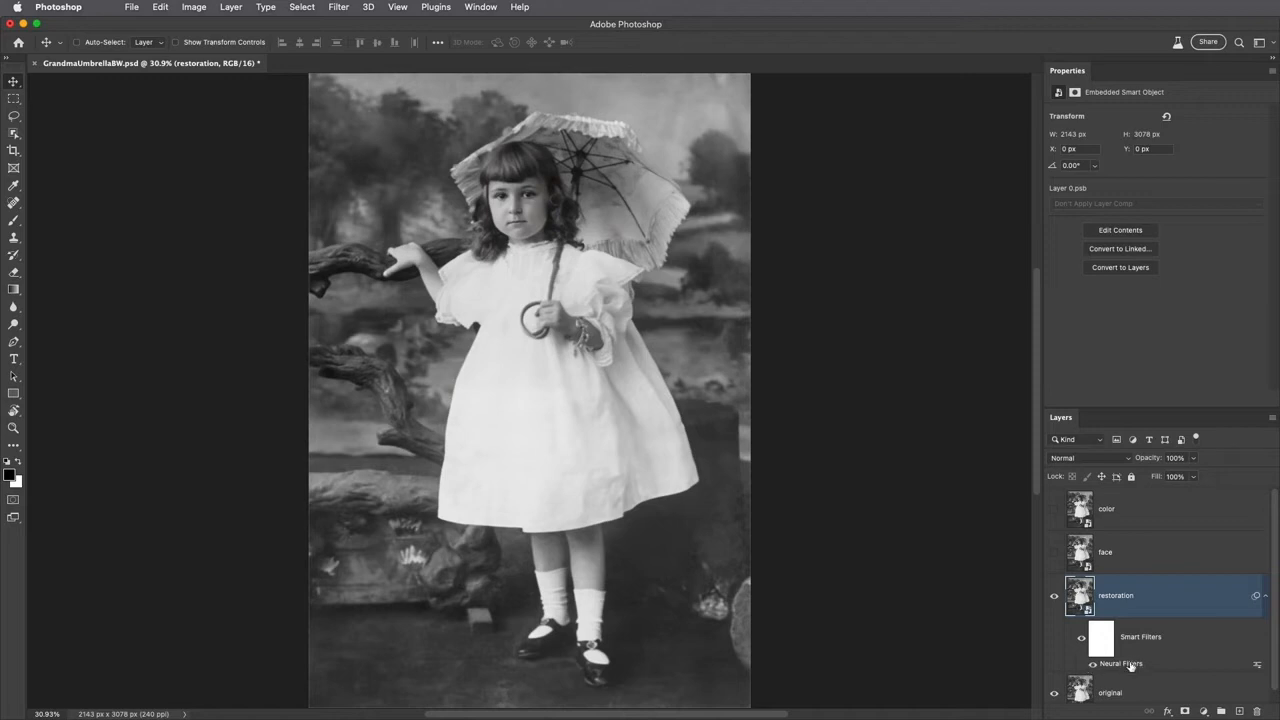
Compare the photo with and without the restoration layer.
click(1054, 598)
click(1054, 598)
click(1054, 599)
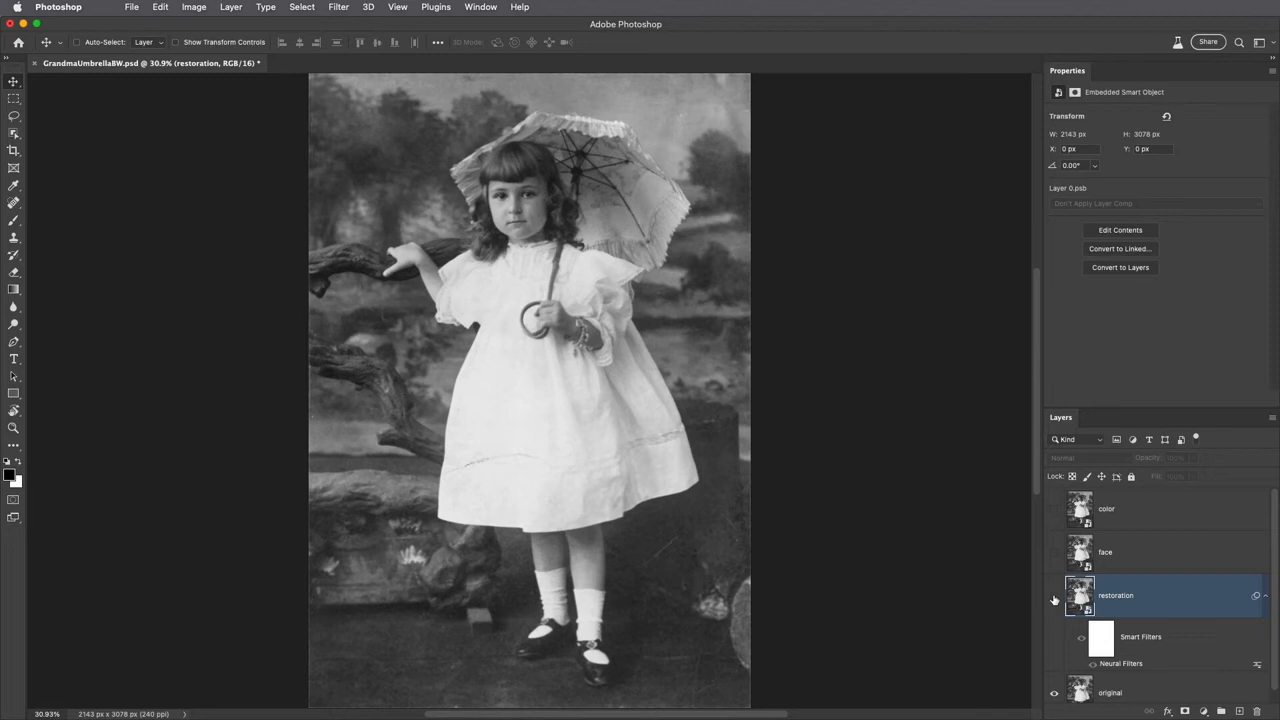
click(1054, 598)
click(1053, 600)
click(1054, 597)
Paint black with a 125 px brush on the restoration layer's filter mask over the dress lace, parasol and collar, and compare with the original.
click(1101, 638)
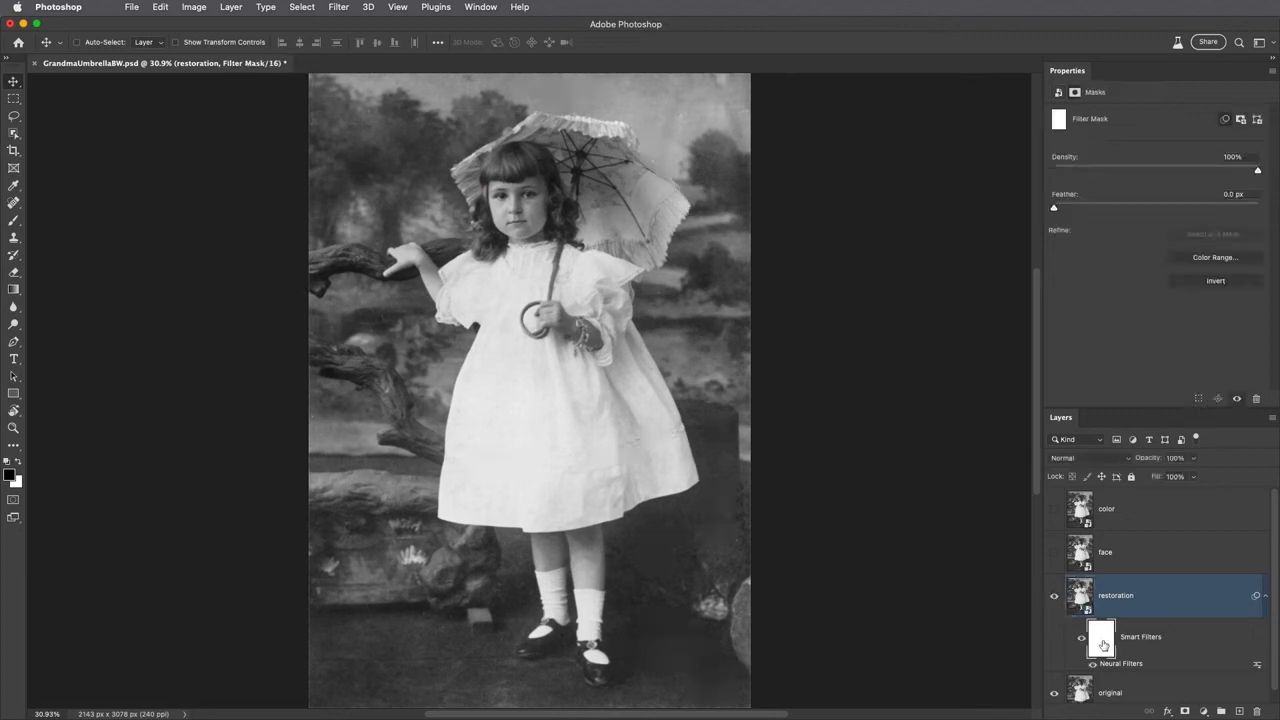
key(b)
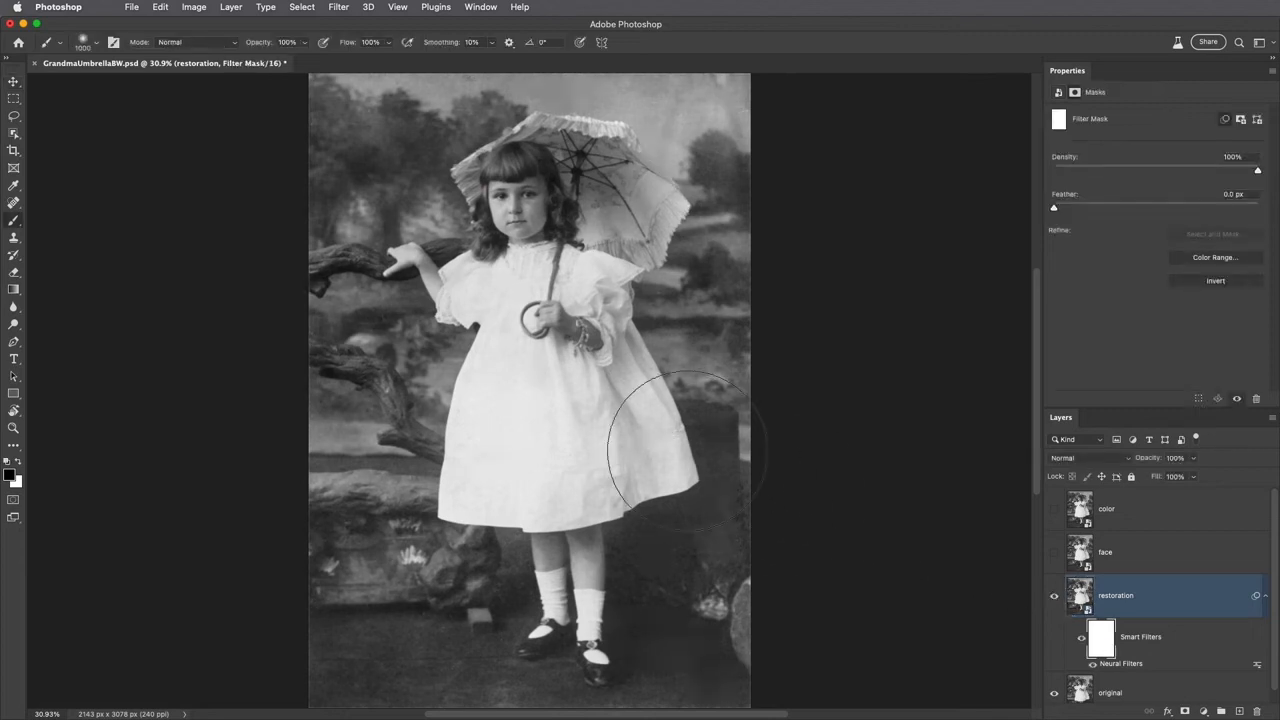
key(bracketleft)
key(bracketleft)
key(bracketleft)
key(bracketleft)
key(bracketleft)
key(bracketleft)
key(bracketleft)
key(bracketleft)
key(bracketleft)
key(bracketleft)
key(bracketleft)
key(bracketleft)
key(bracketleft)
key(bracketleft)
key(bracketright)
drag(679, 430, 640, 448)
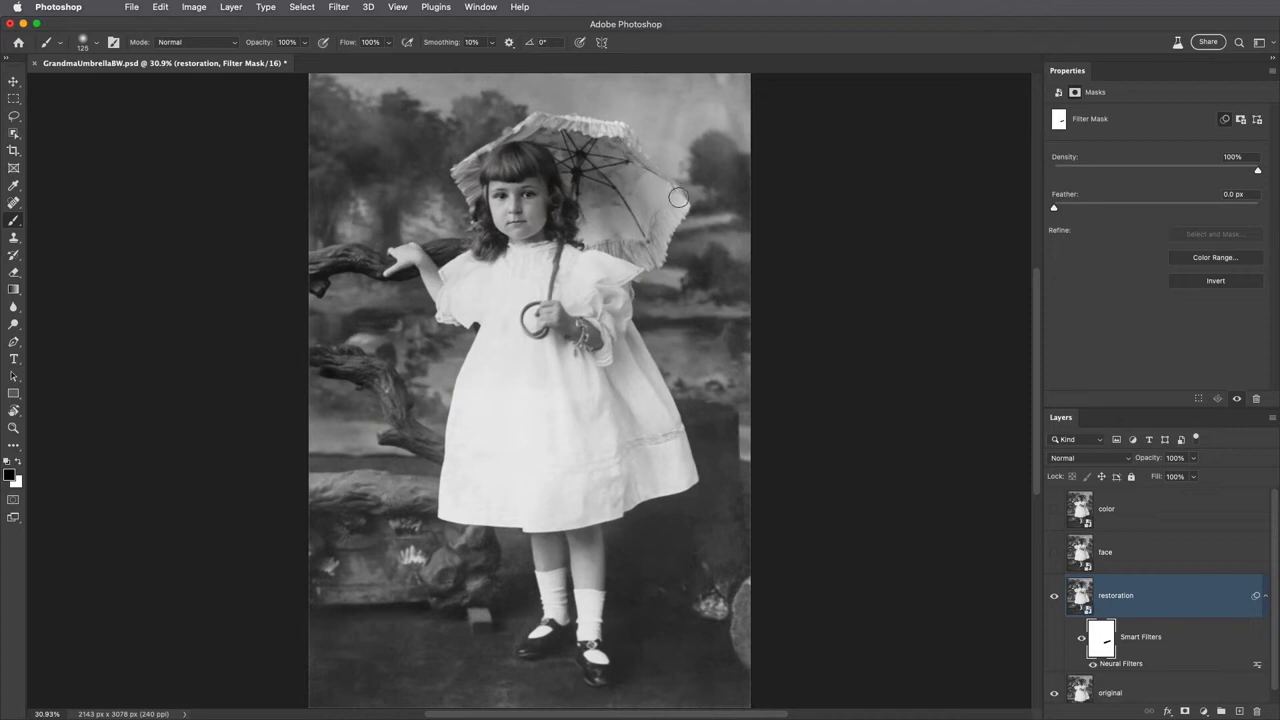
drag(675, 214, 668, 220)
drag(536, 246, 516, 249)
click(1053, 596)
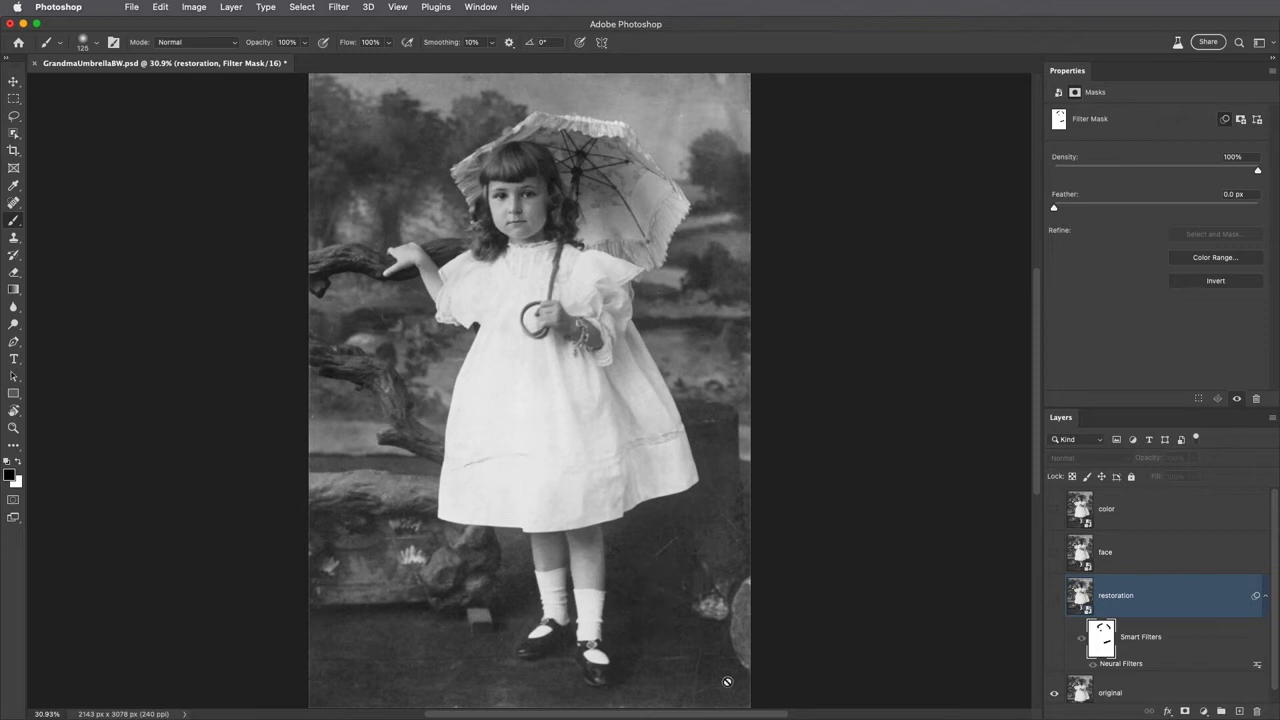
click(1053, 597)
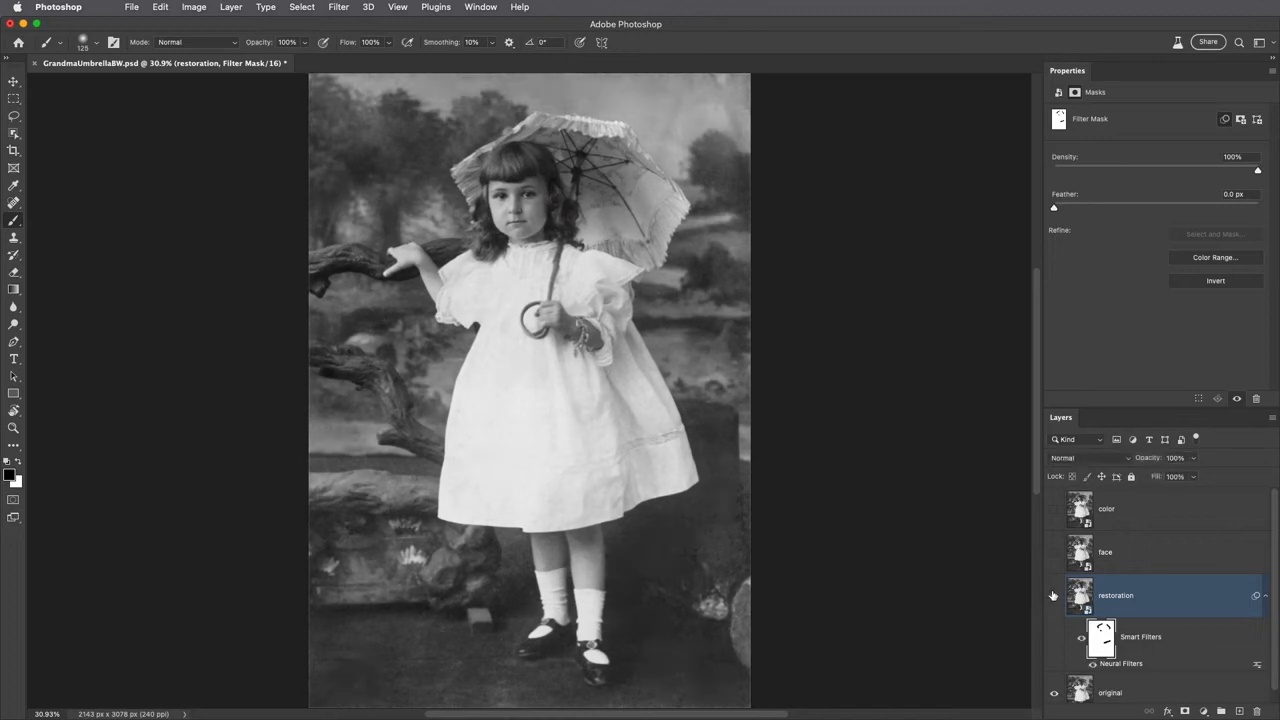
Show the face layer above the restoration layer and select it for editing.
key(super+1)
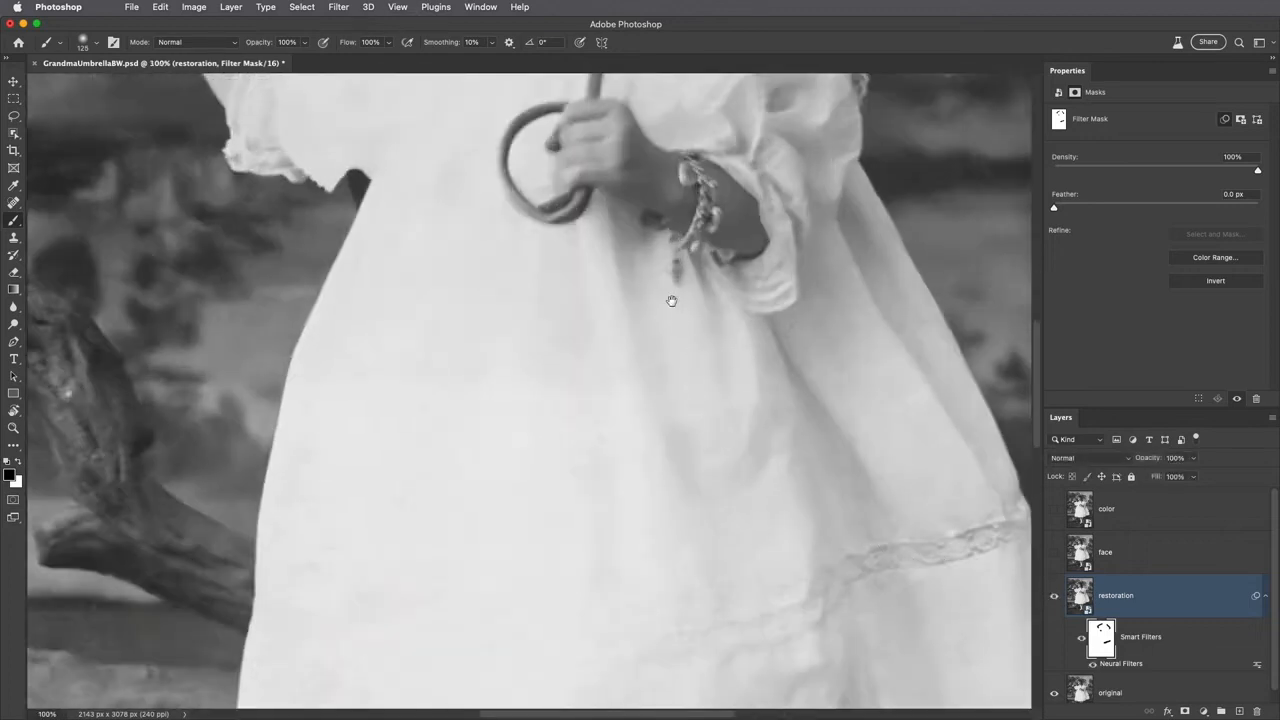
drag(671, 300, 694, 670)
drag(652, 400, 632, 485)
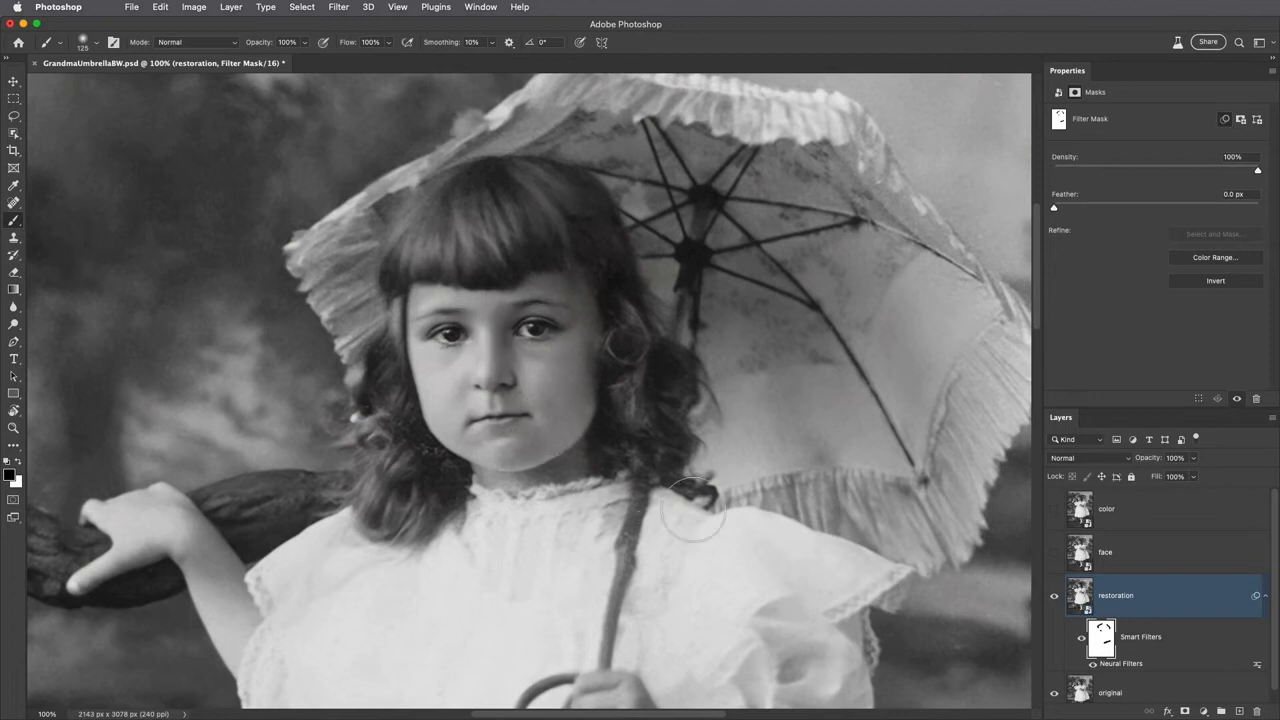
click(1054, 552)
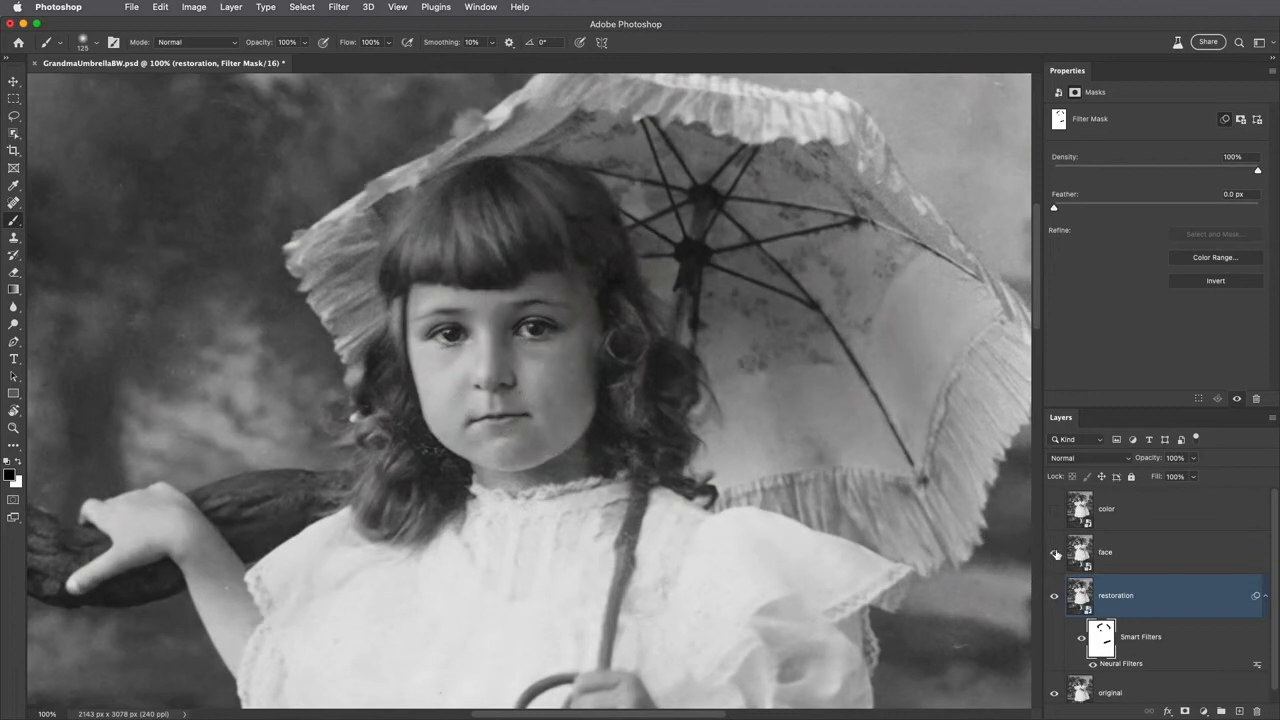
click(1114, 556)
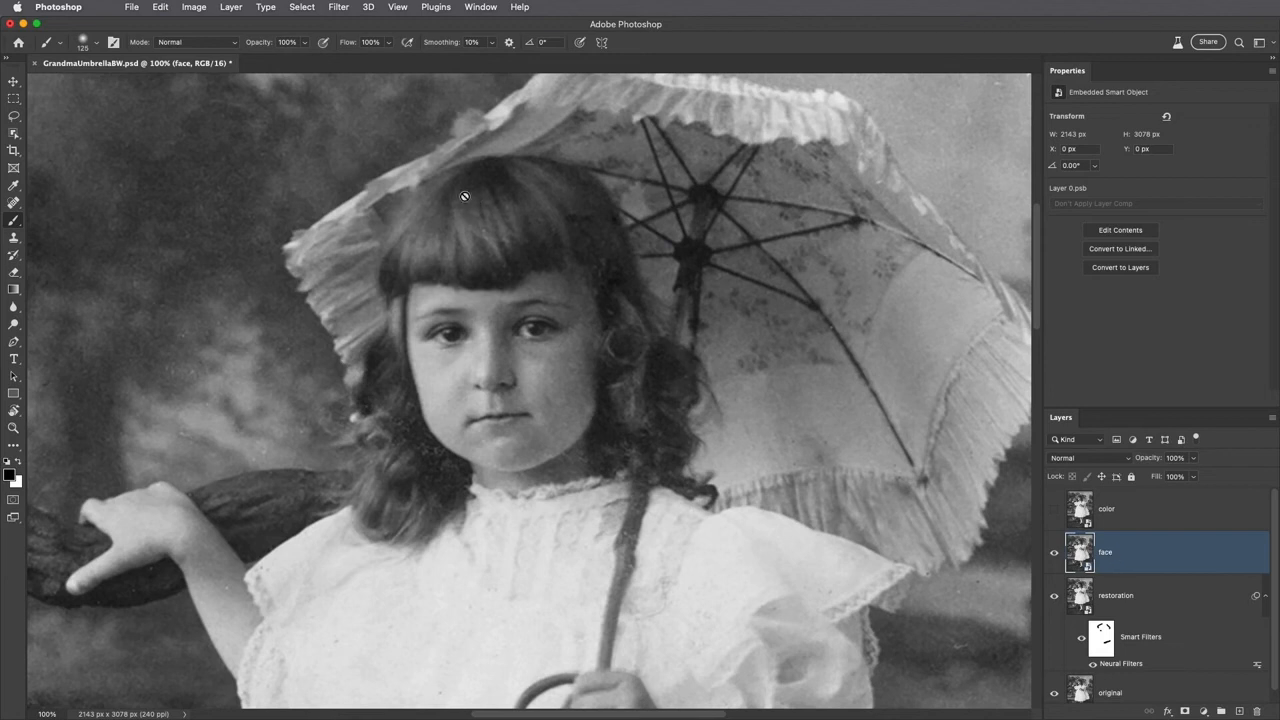
Apply Photo Restoration to the face layer as a smart filter with Enhance face 90 and Scratch reduction 50.
click(340, 8)
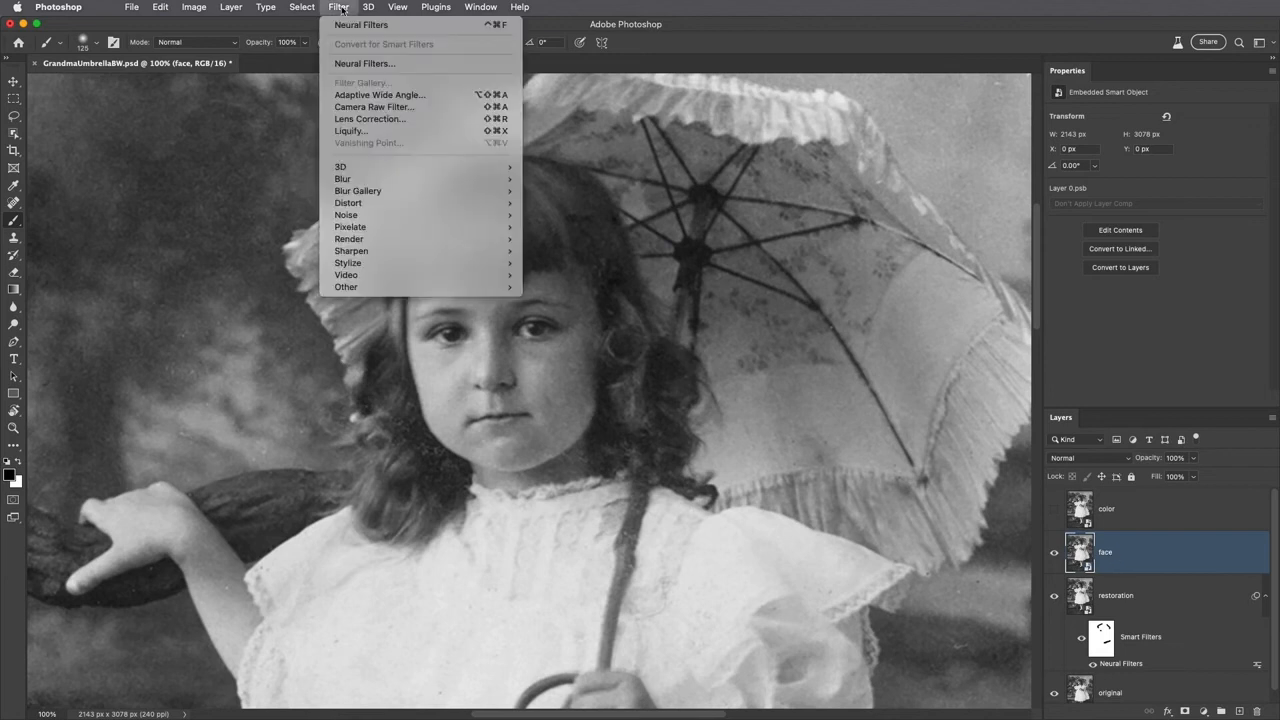
click(362, 63)
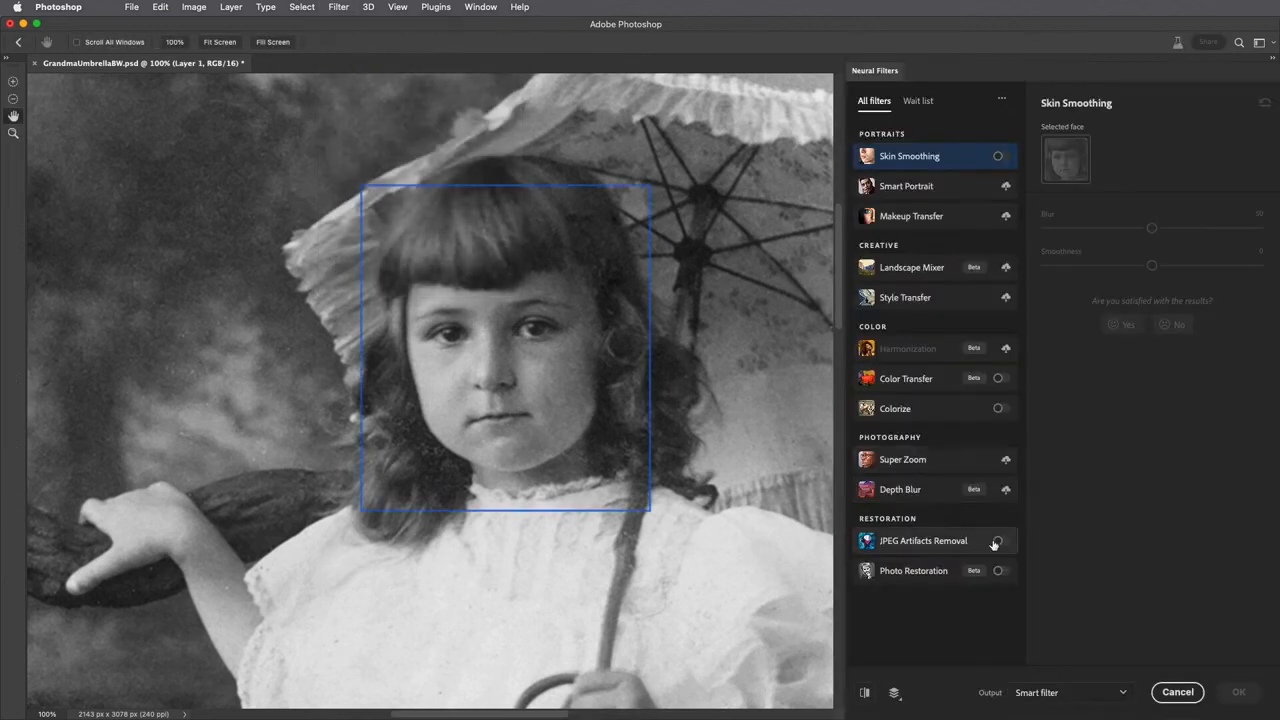
click(1001, 570)
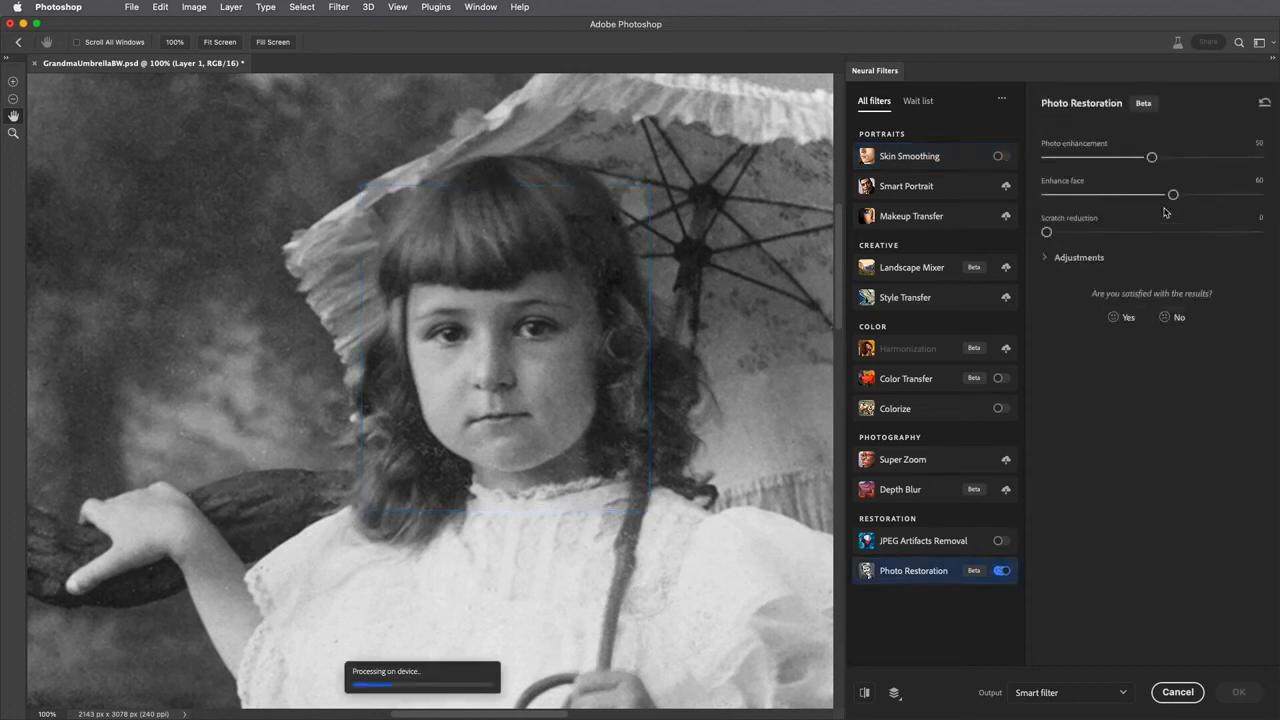
drag(1173, 196, 1238, 197)
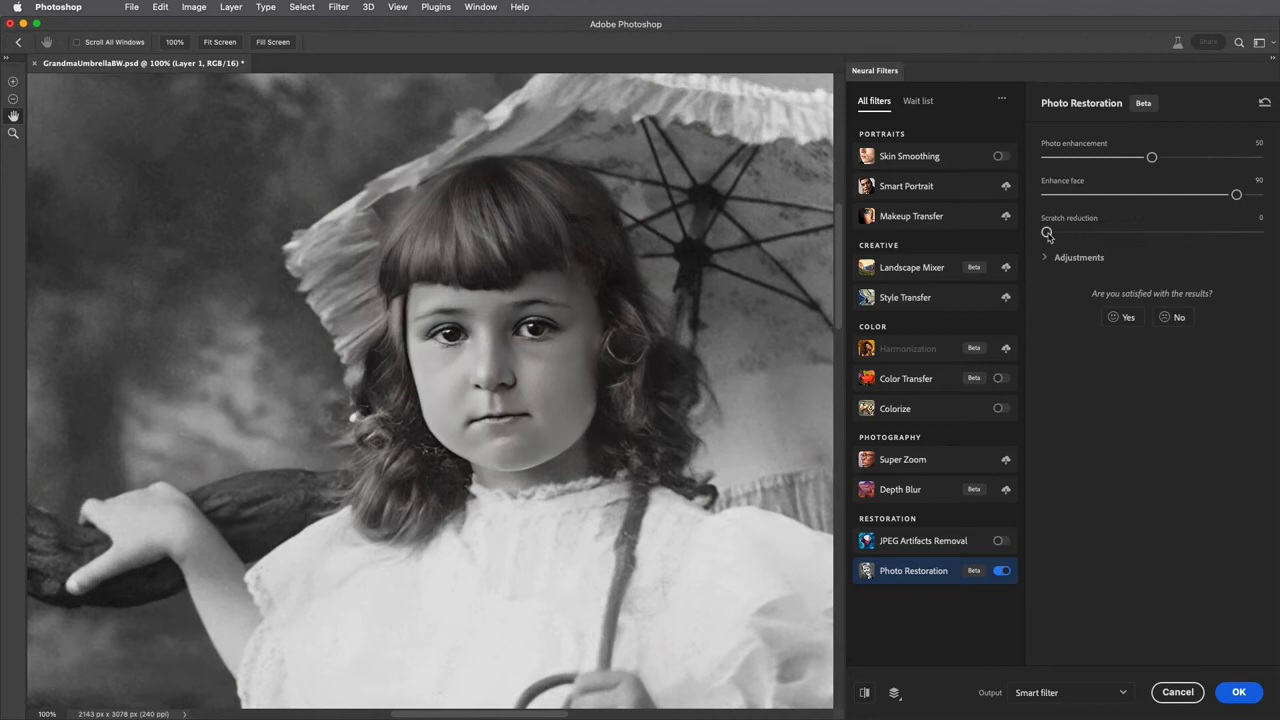
drag(1046, 232, 1152, 233)
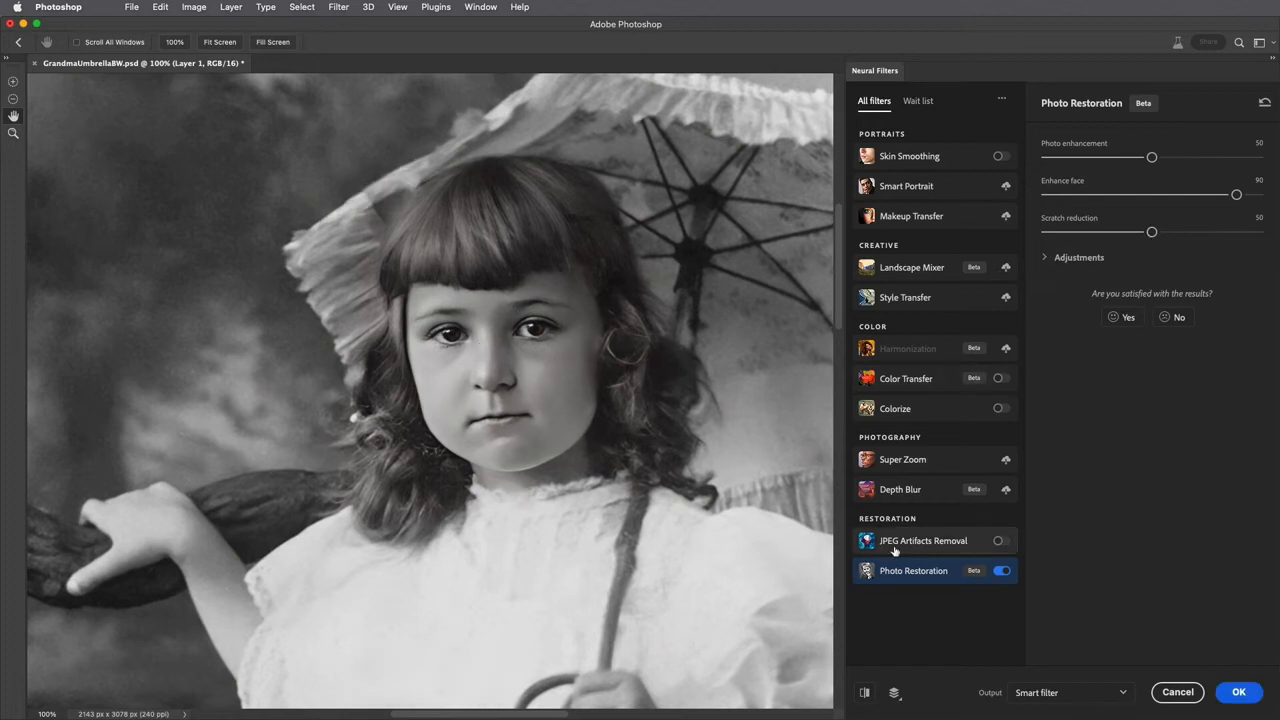
click(1239, 693)
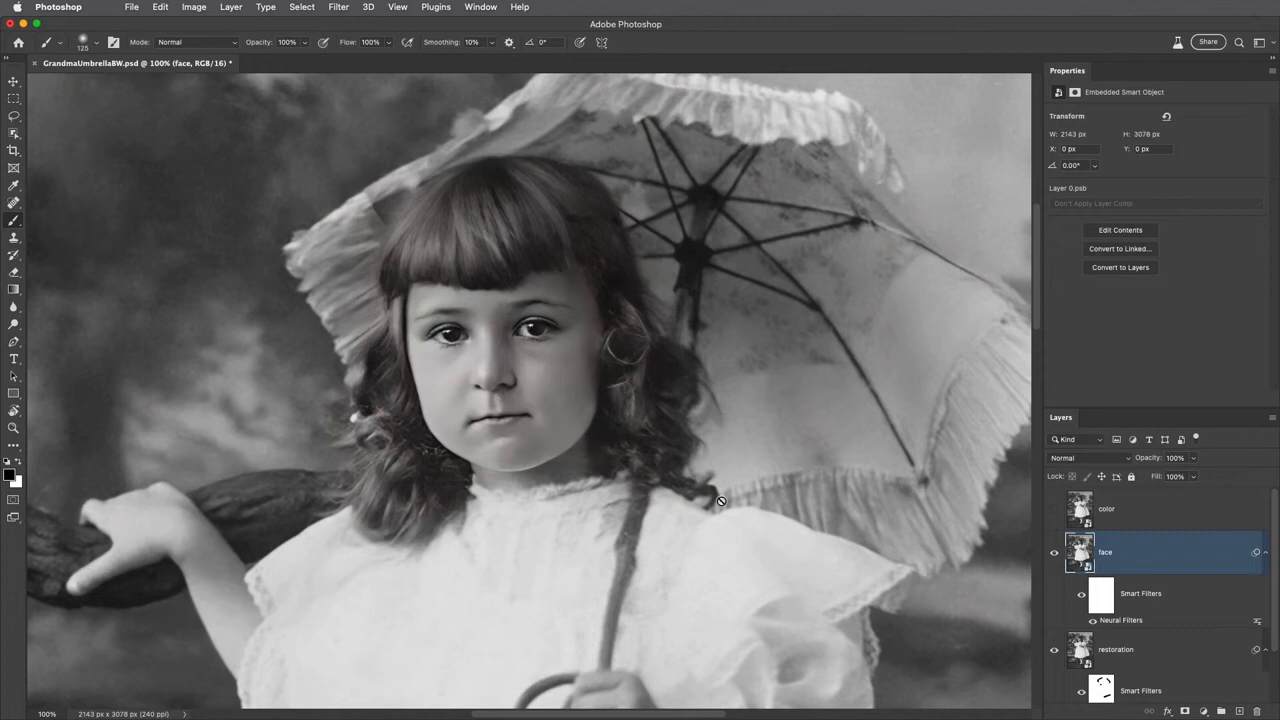
Add a black layer mask to the face layer and paint white over both eyes and the mouth with a smaller brush.
alt+click(1186, 711)
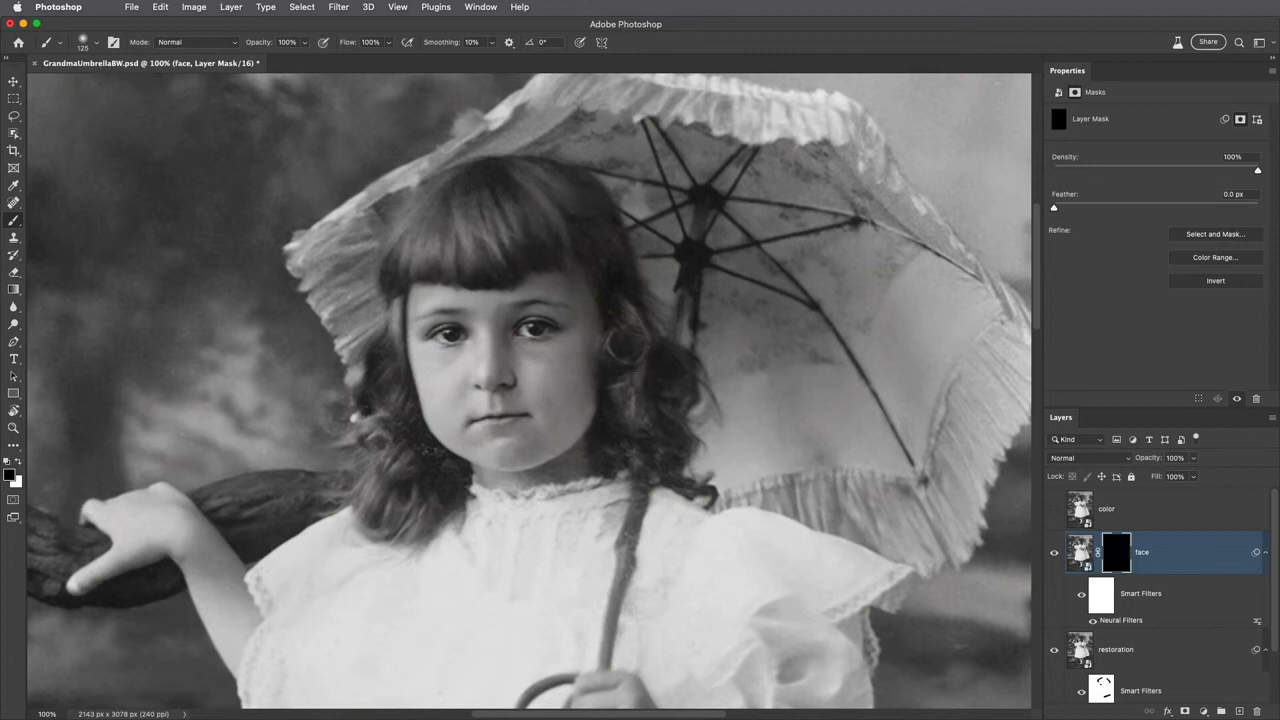
key(bracketleft)
key(bracketleft)
key(bracketleft)
key(bracketleft)
key(bracketleft)
key(bracketleft)
key(bracketleft)
key(bracketleft)
key(x)
click(530, 328)
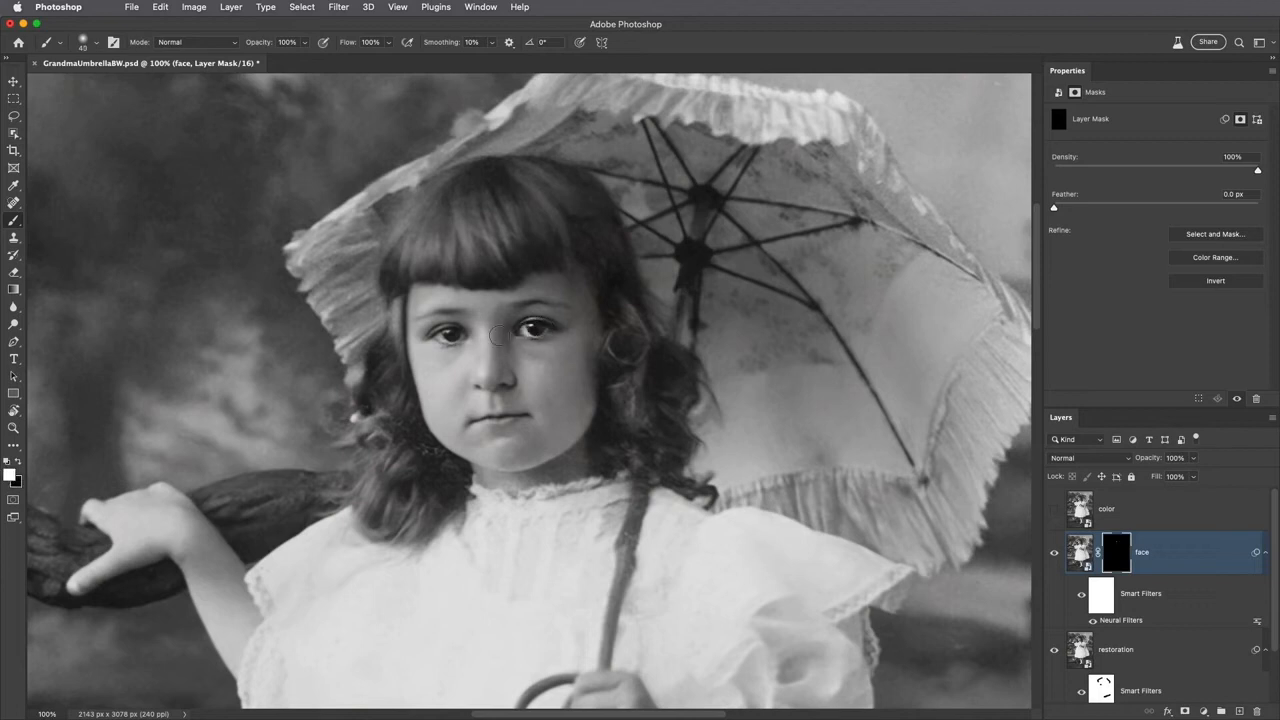
click(447, 334)
drag(522, 413, 488, 420)
Paint white over the girl's eyebrow on the face mask with a 20 px brush, and compare with the face layer hidden.
key(bracketleft)
key(bracketleft)
key(bracketleft)
drag(463, 313, 438, 313)
click(1055, 555)
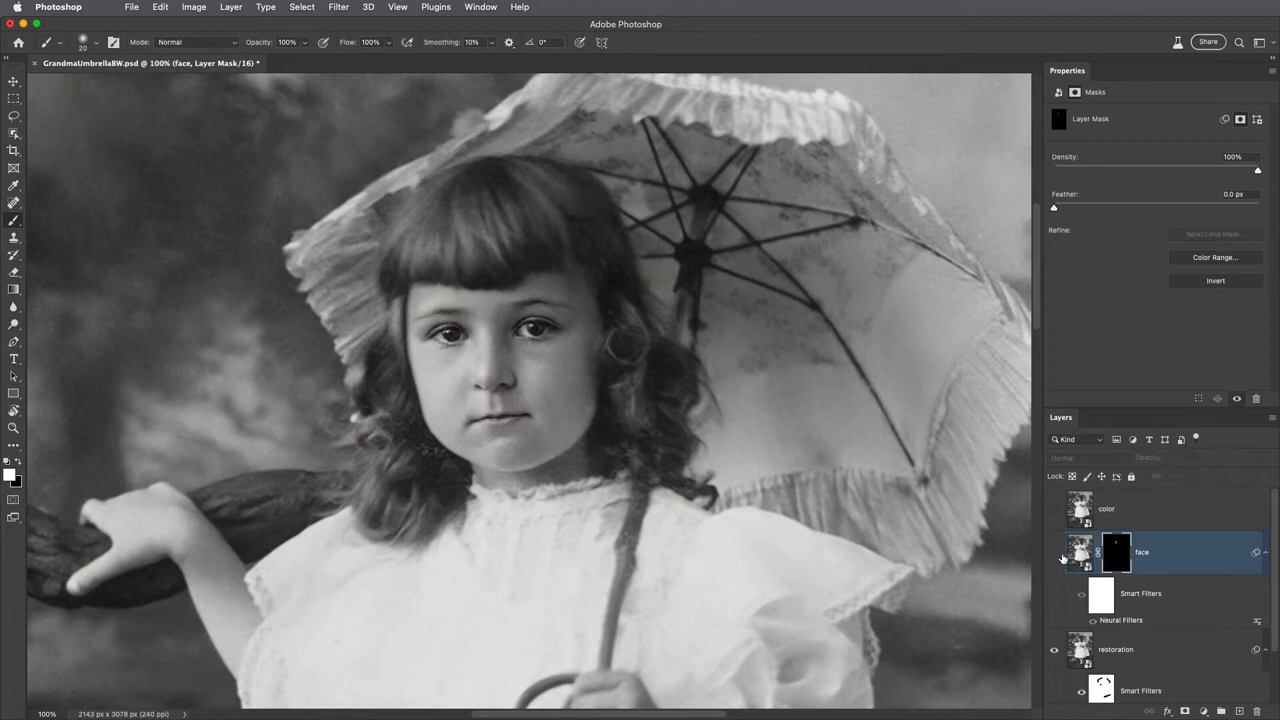
click(1055, 553)
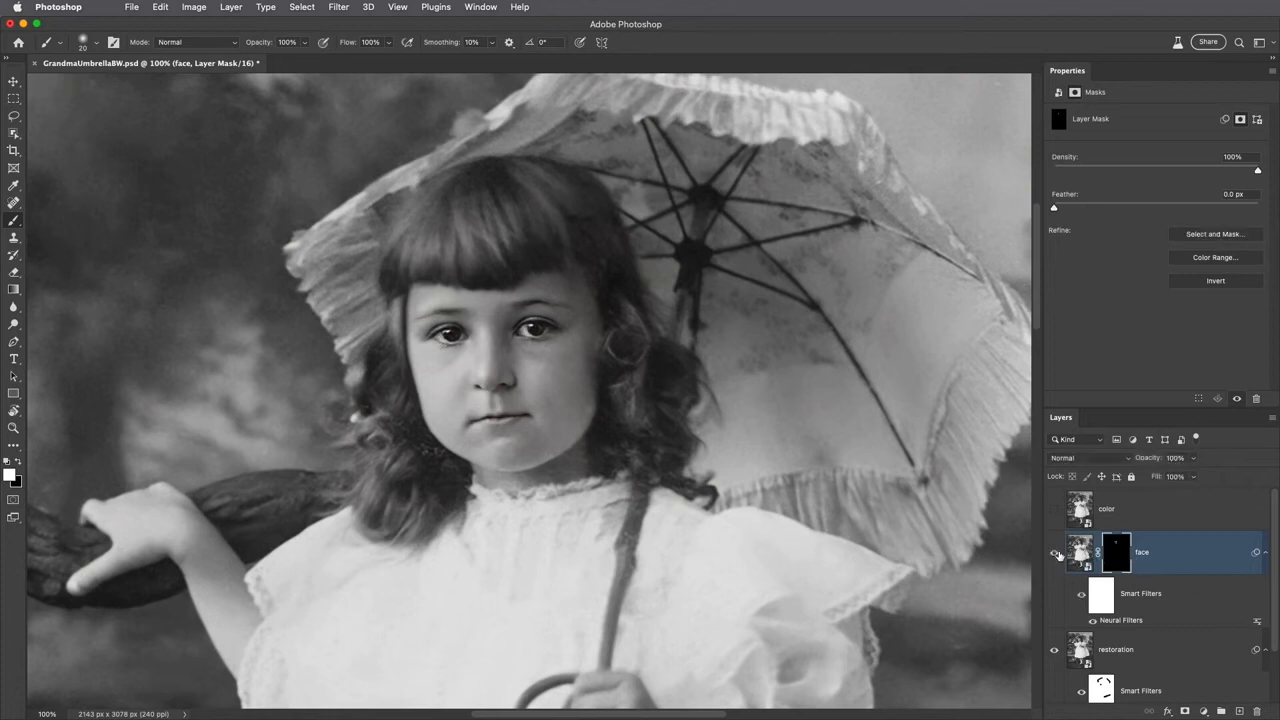
Show the color layer and set its blend mode to Color.
click(1054, 509)
click(1108, 510)
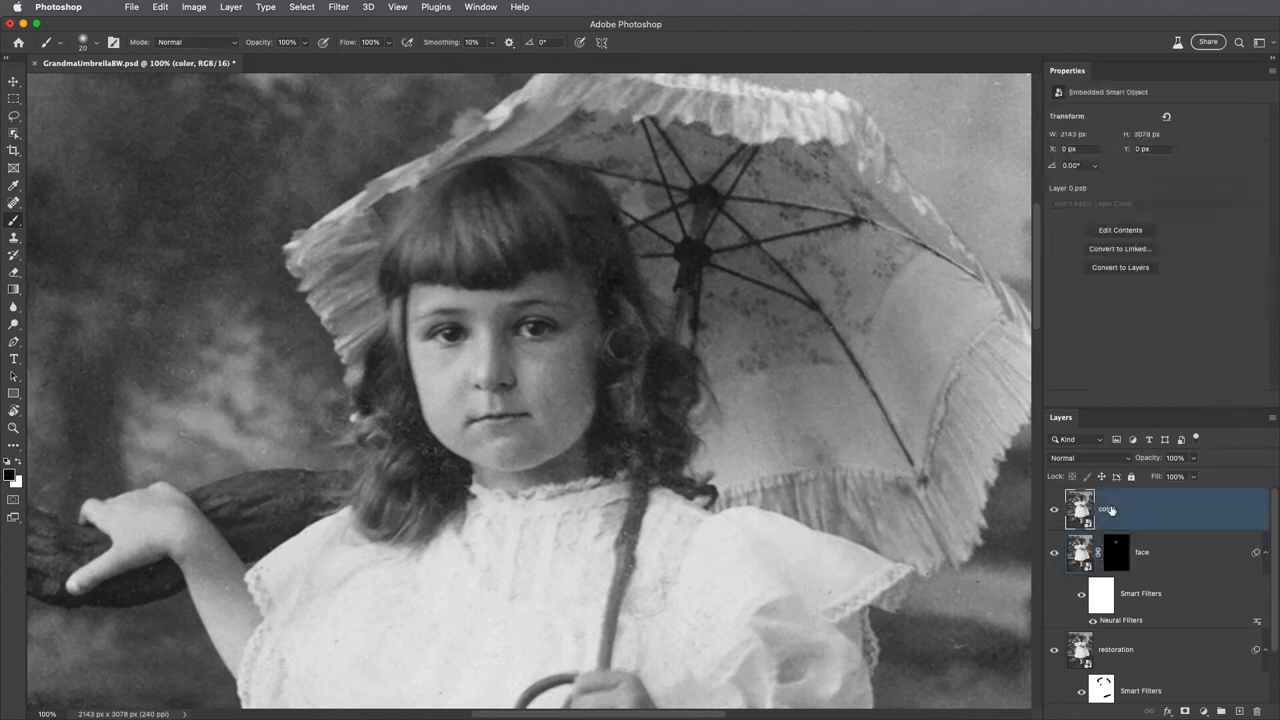
click(1070, 458)
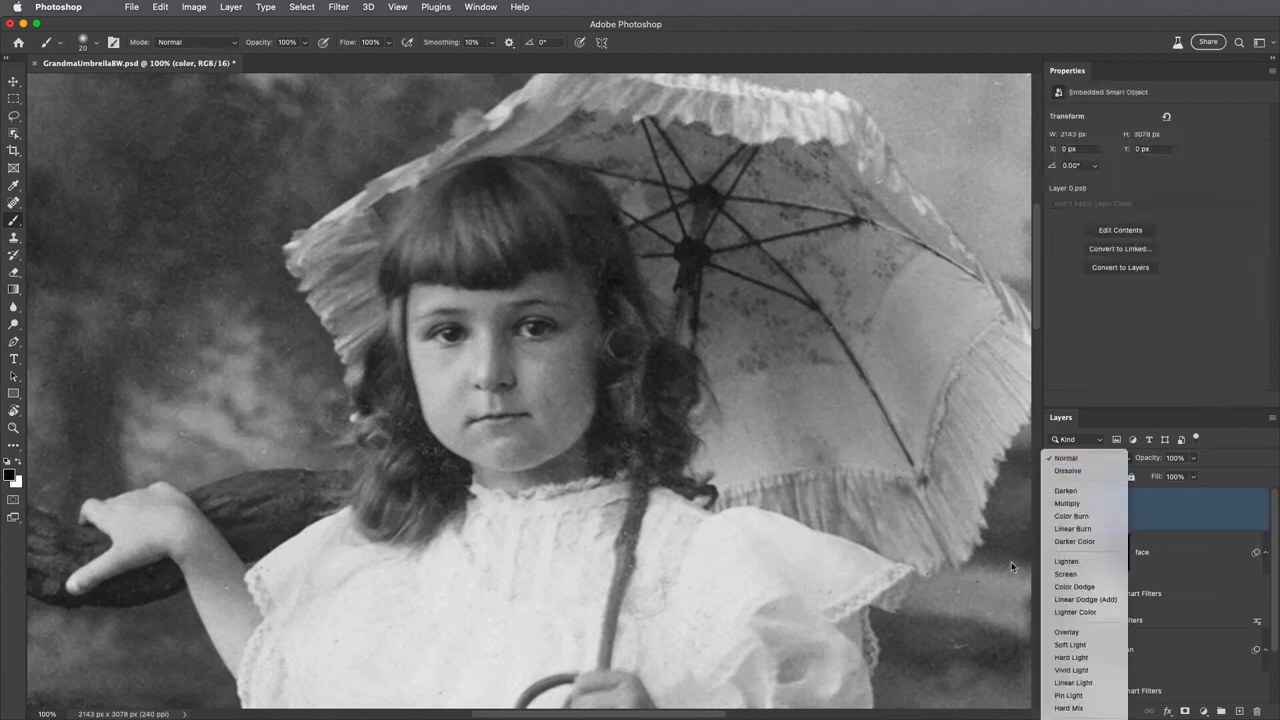
scroll(1085, 600, down, 2)
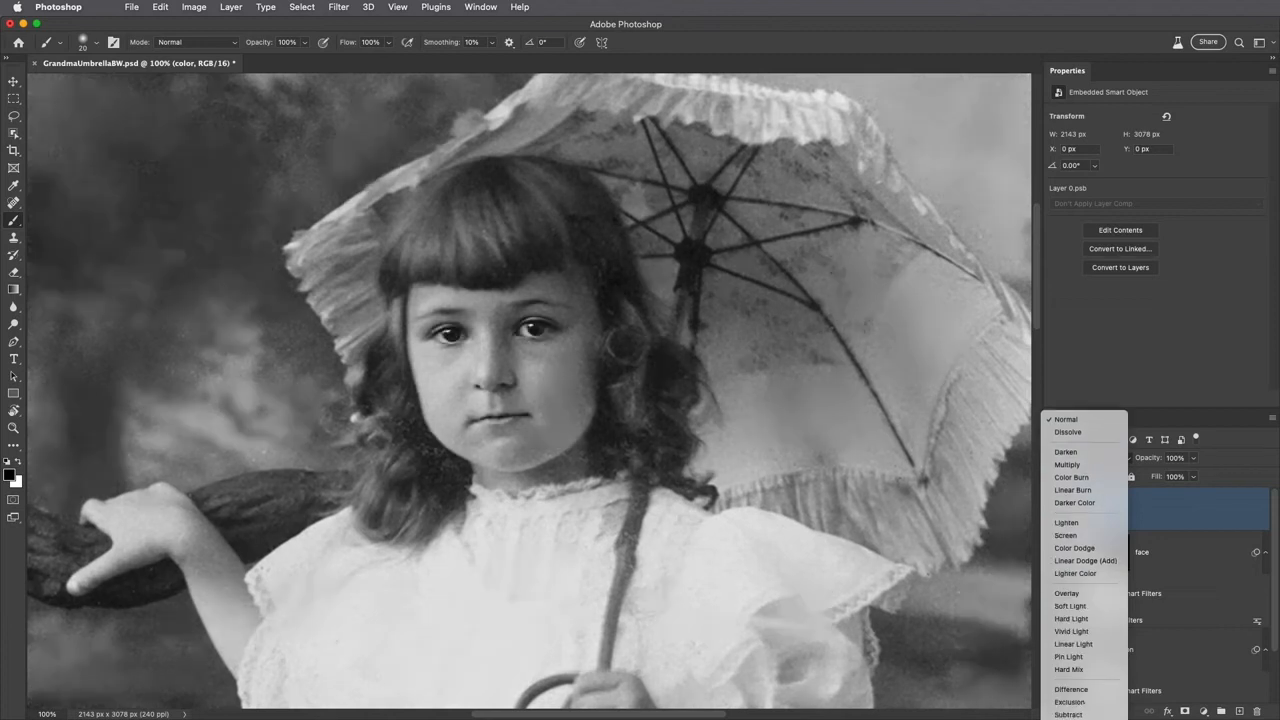
click(1074, 714)
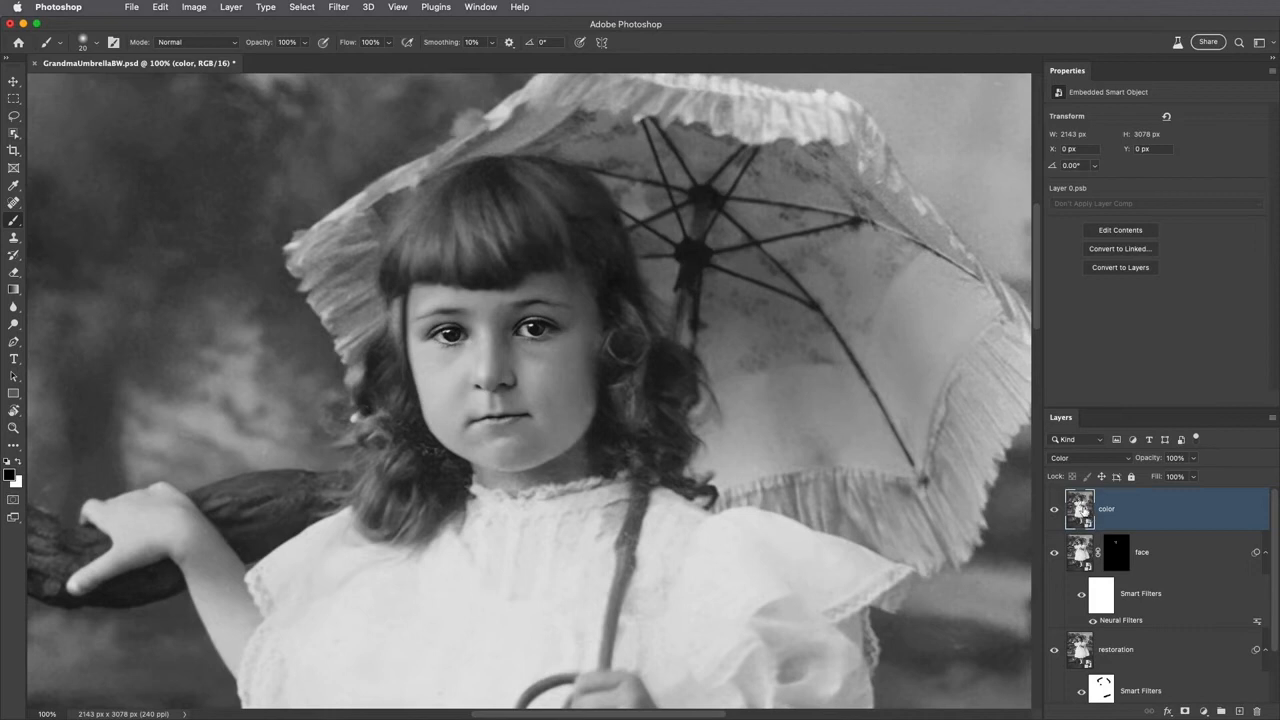
Turn on the Colorize neural filter for the color layer.
click(340, 9)
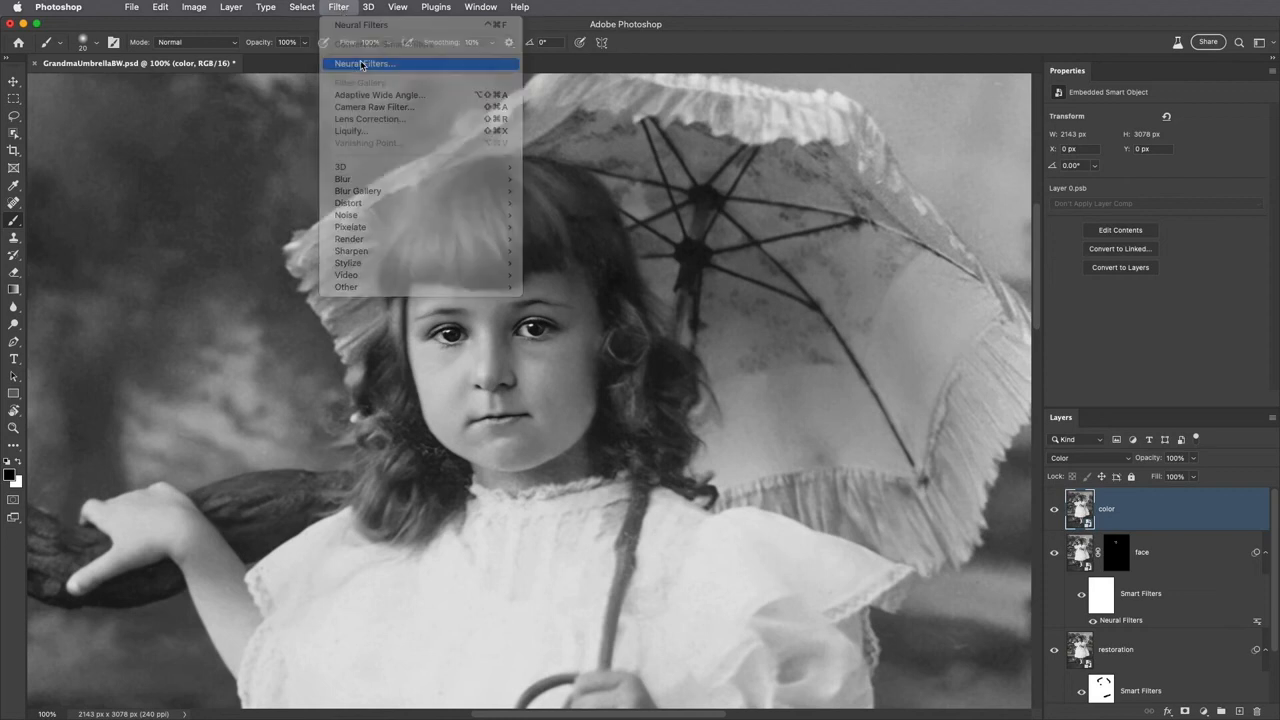
click(362, 63)
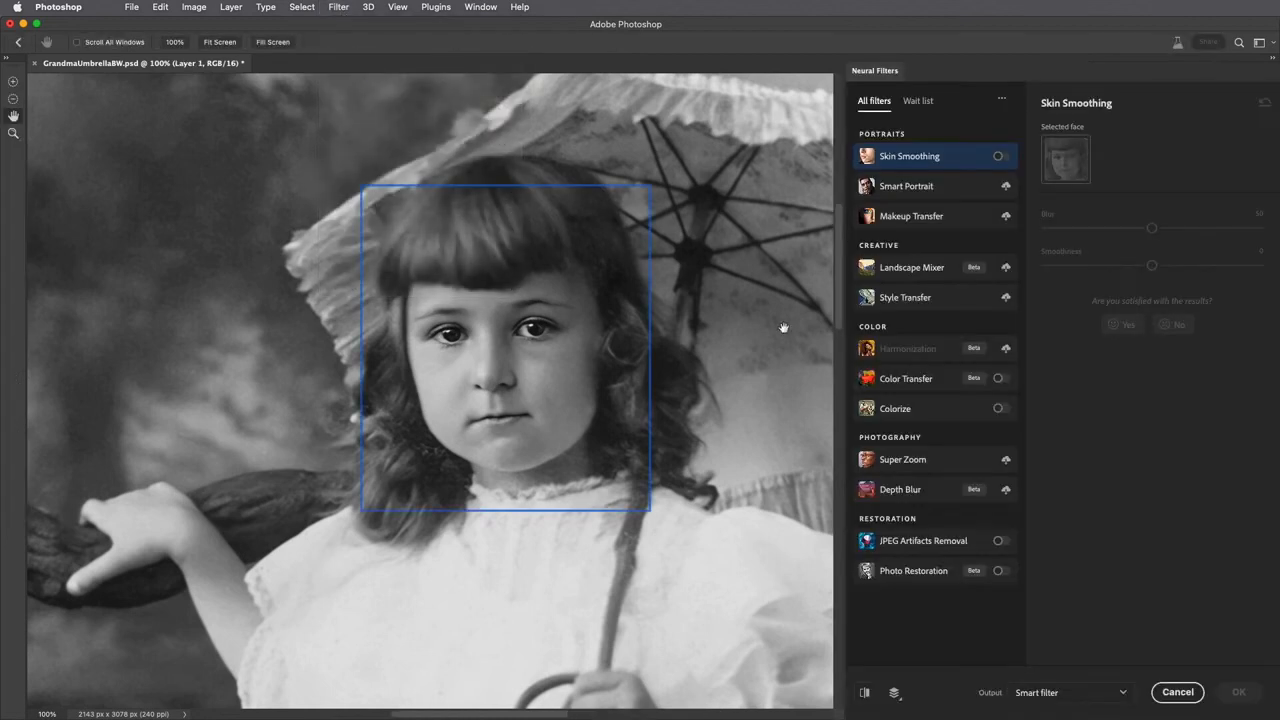
click(1001, 410)
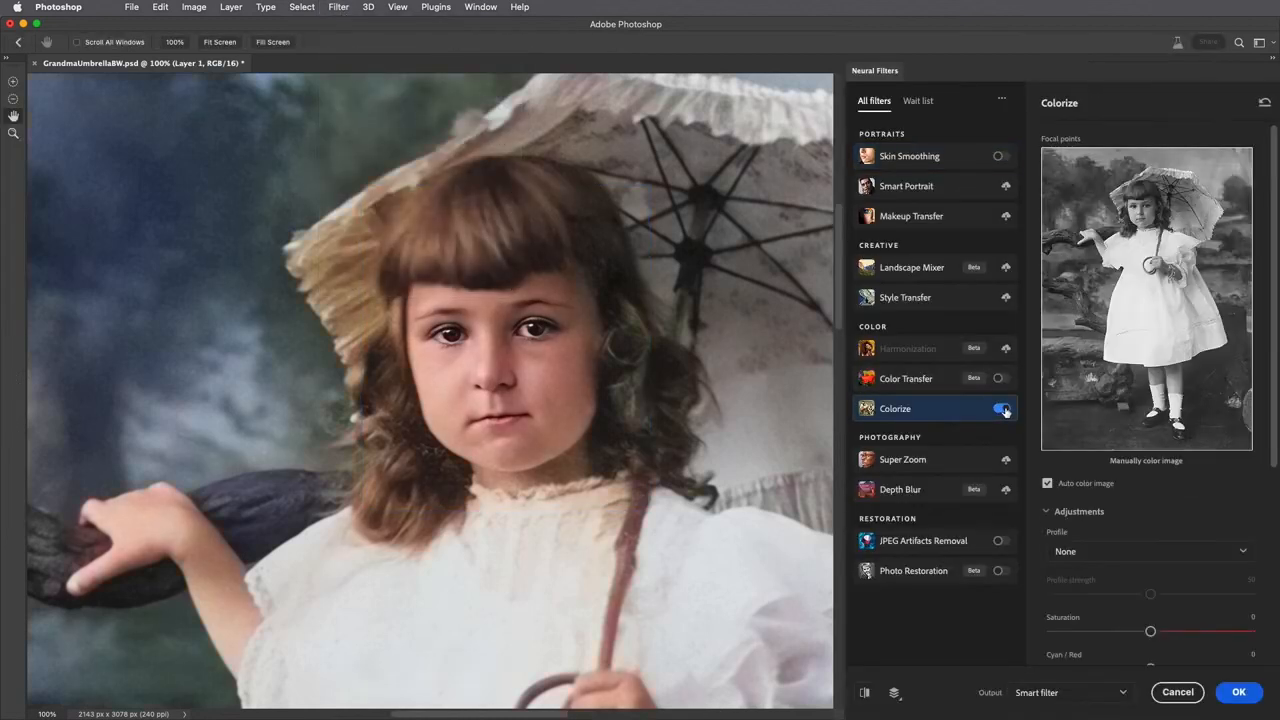
Examine the colorized full photo and the Colorize profile, adjustment and output options.
key(super+0)
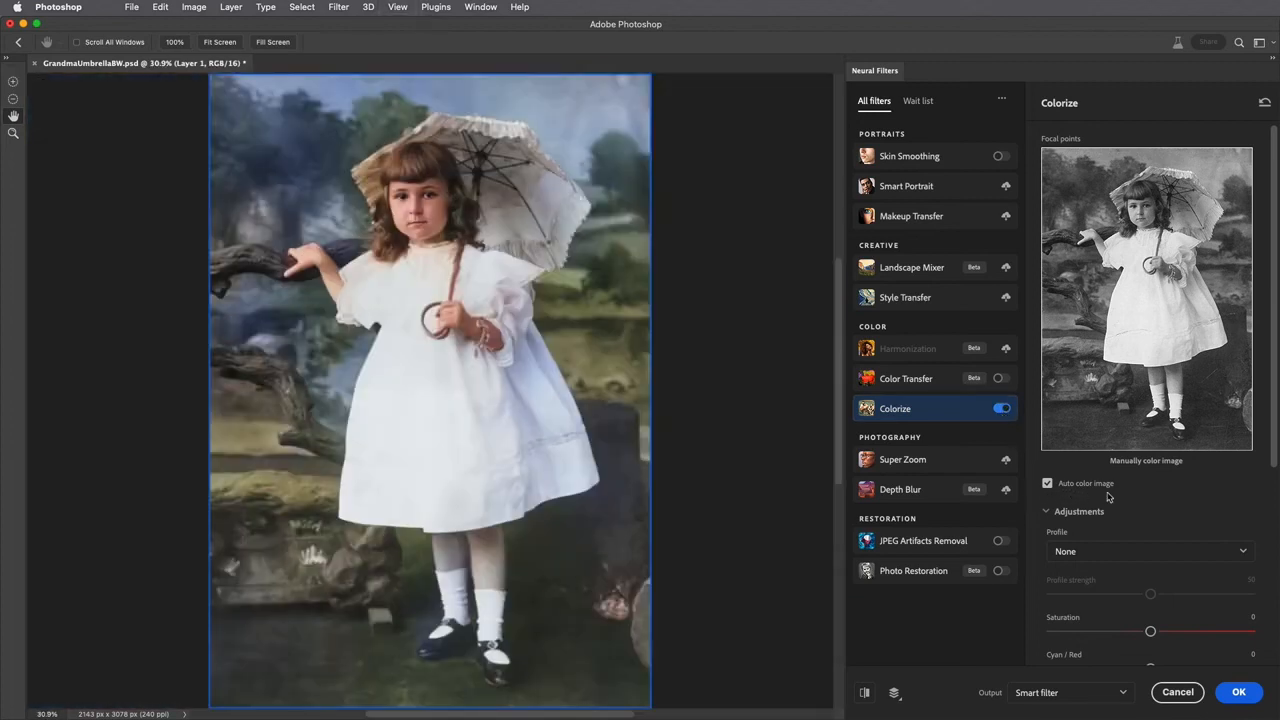
scroll(1153, 510, down, 1)
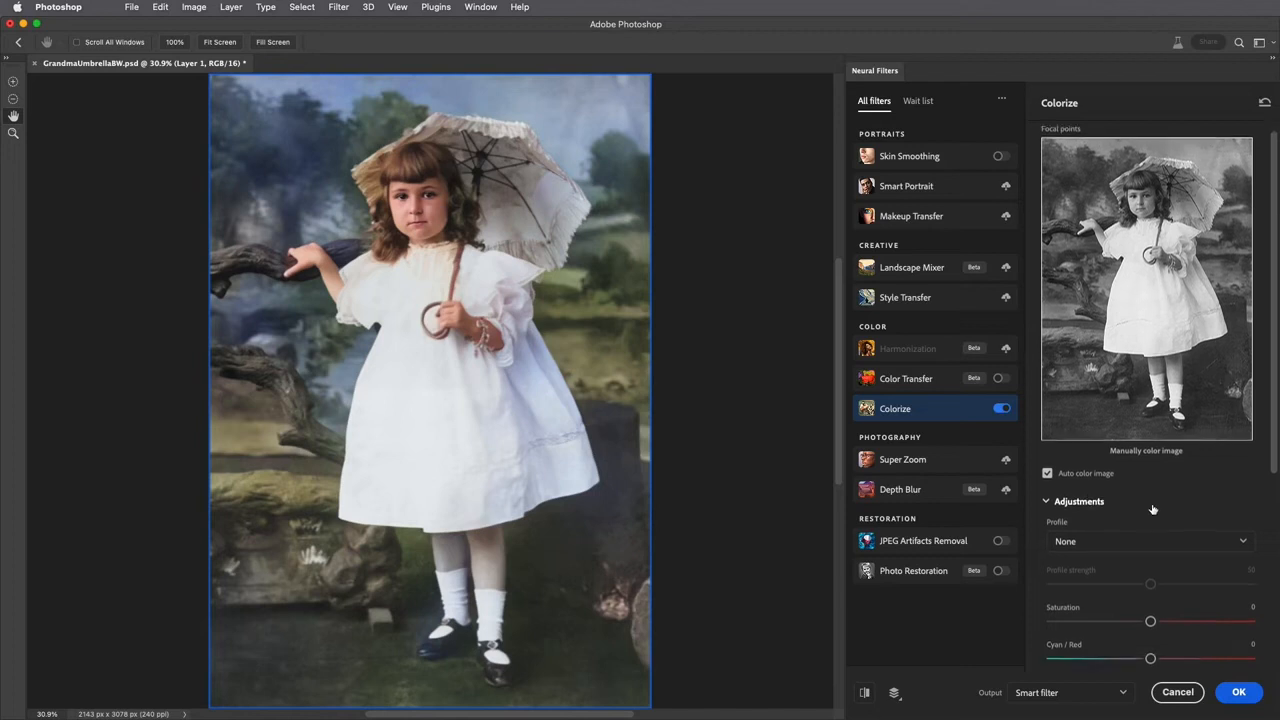
scroll(1150, 500, down, 4)
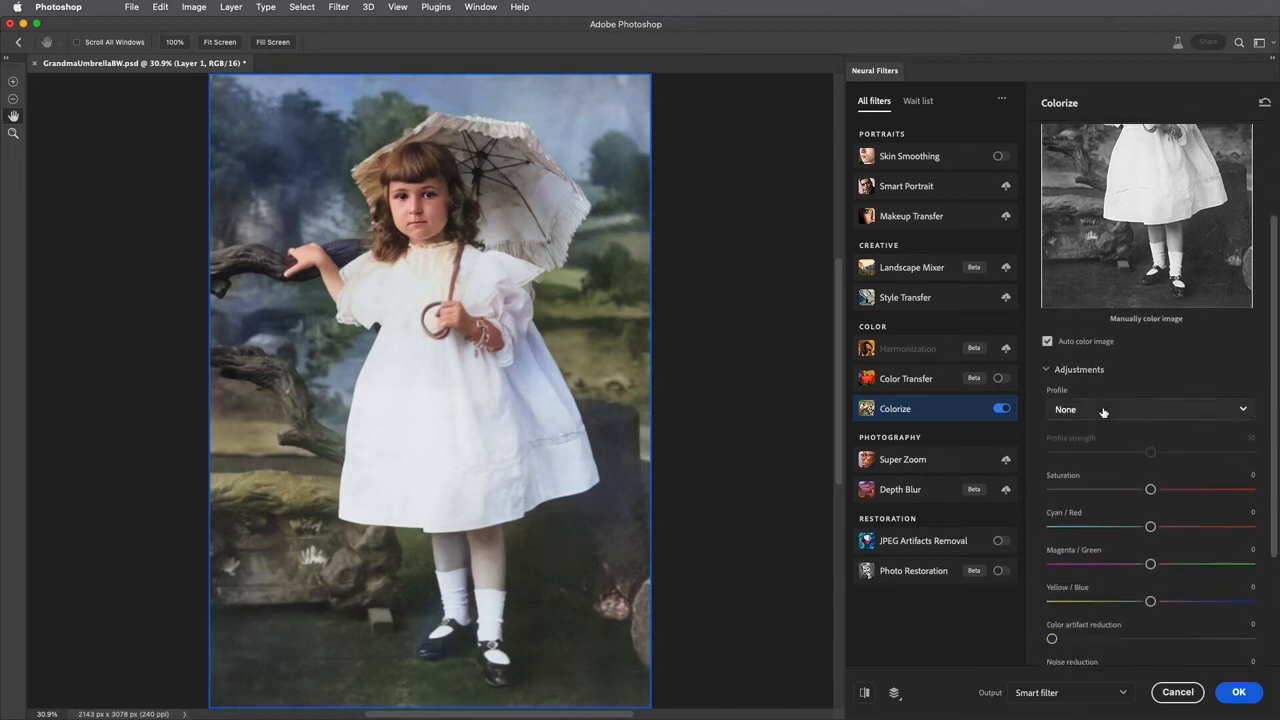
click(1103, 410)
click(1102, 410)
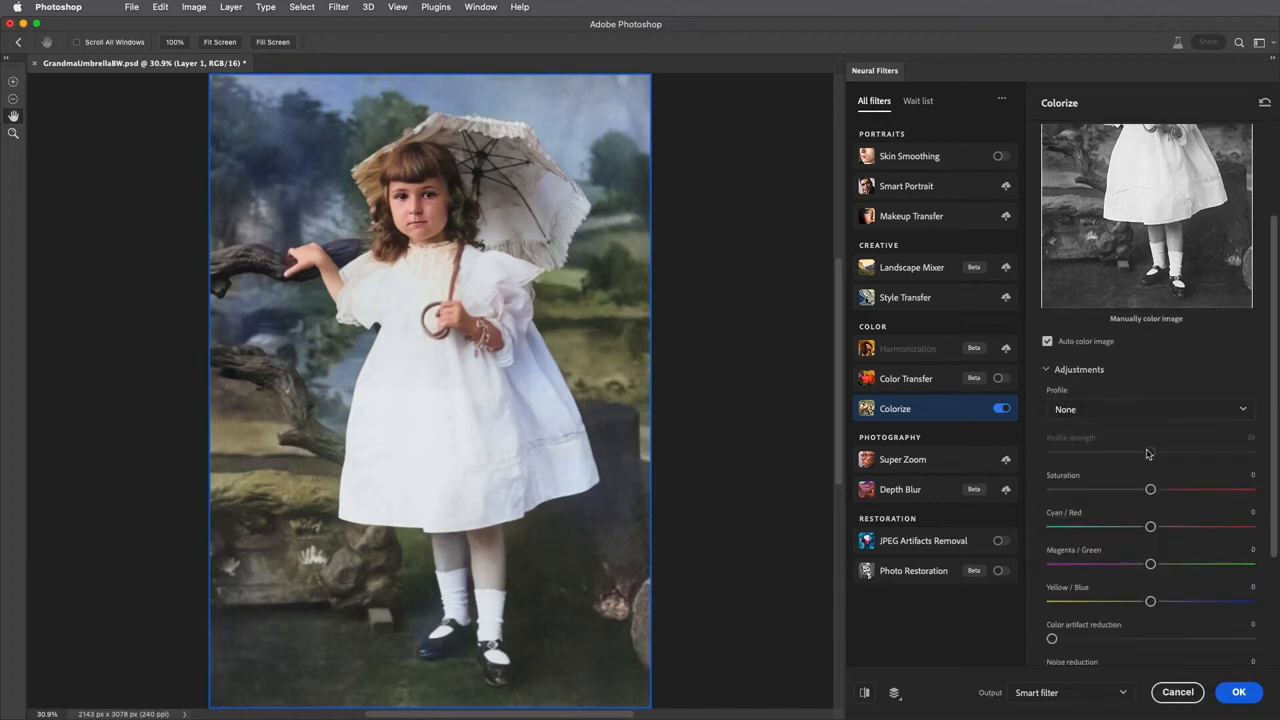
scroll(1109, 451, down, 2)
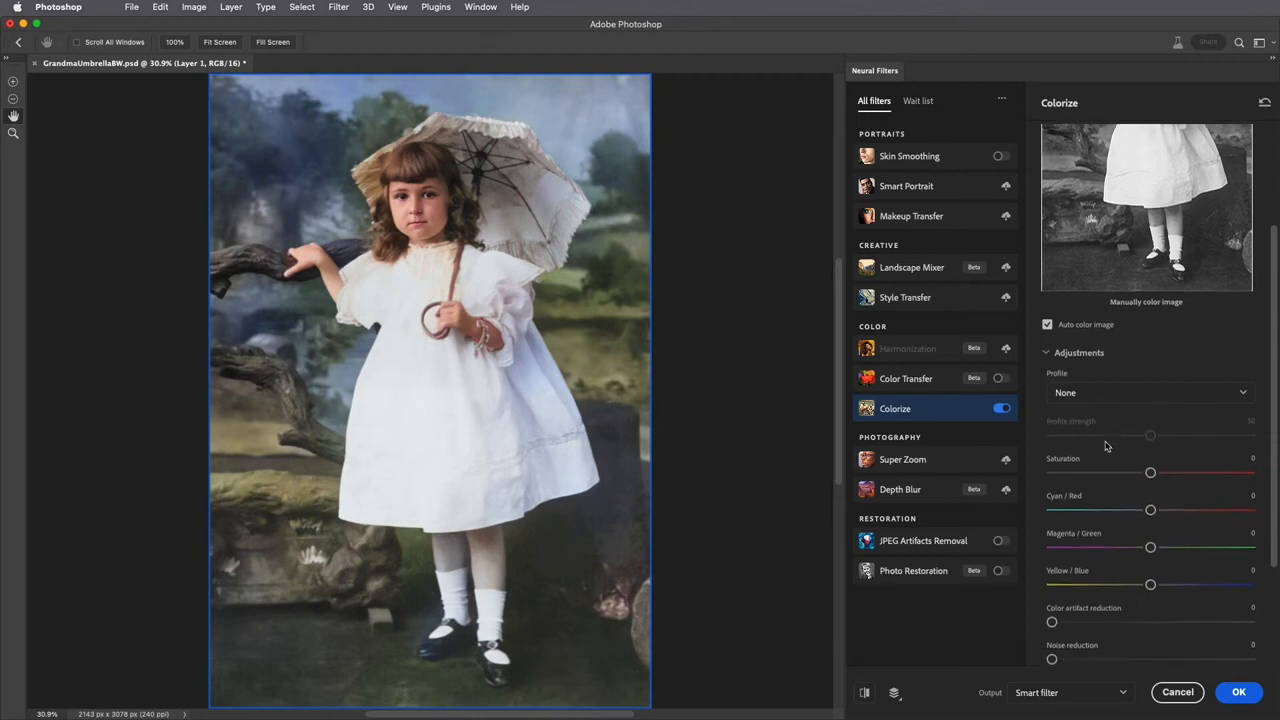
scroll(1100, 440, down, 1)
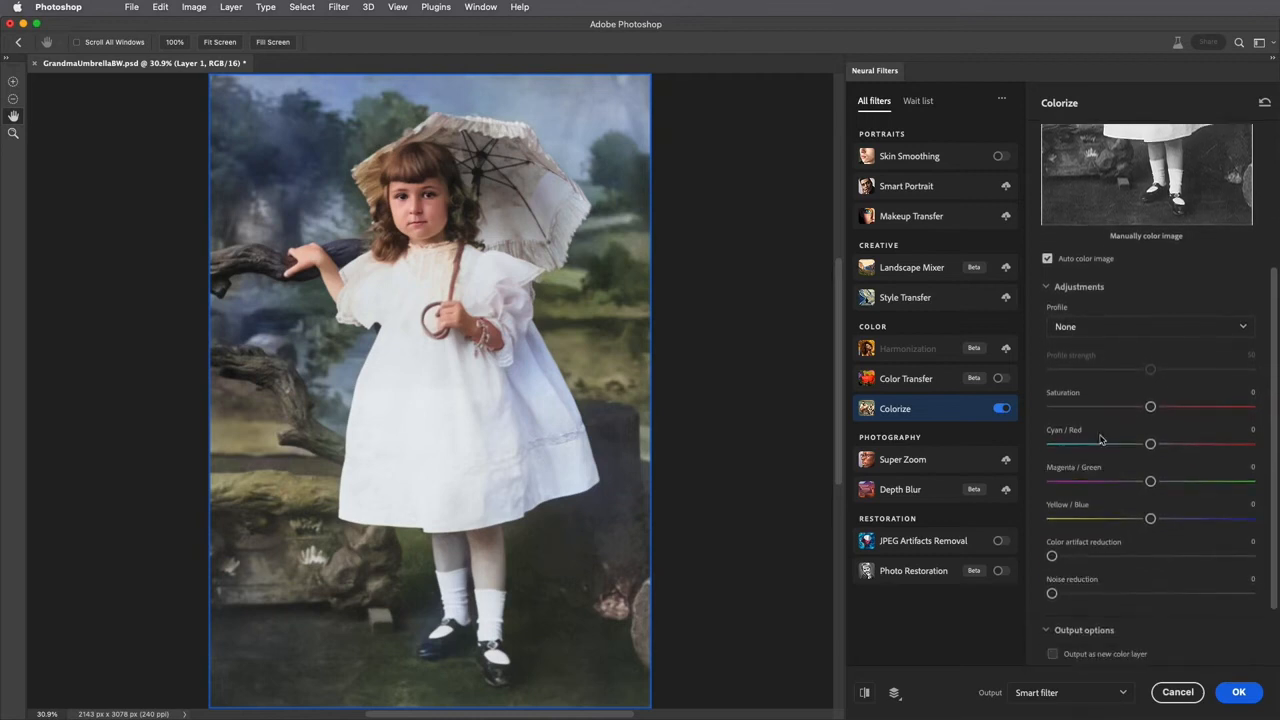
scroll(1098, 502, up, 6)
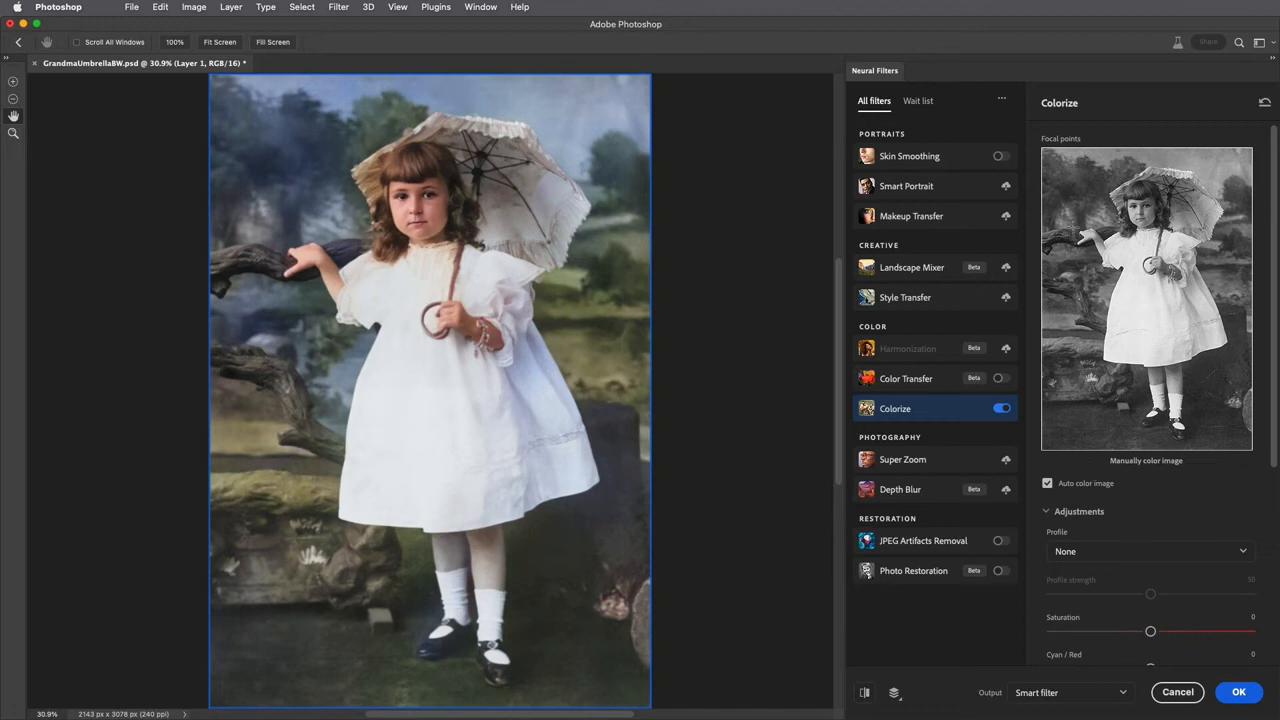
Add a Colorize focal point on the background trees beside the parasol and color it dark green 2e472c.
click(1085, 195)
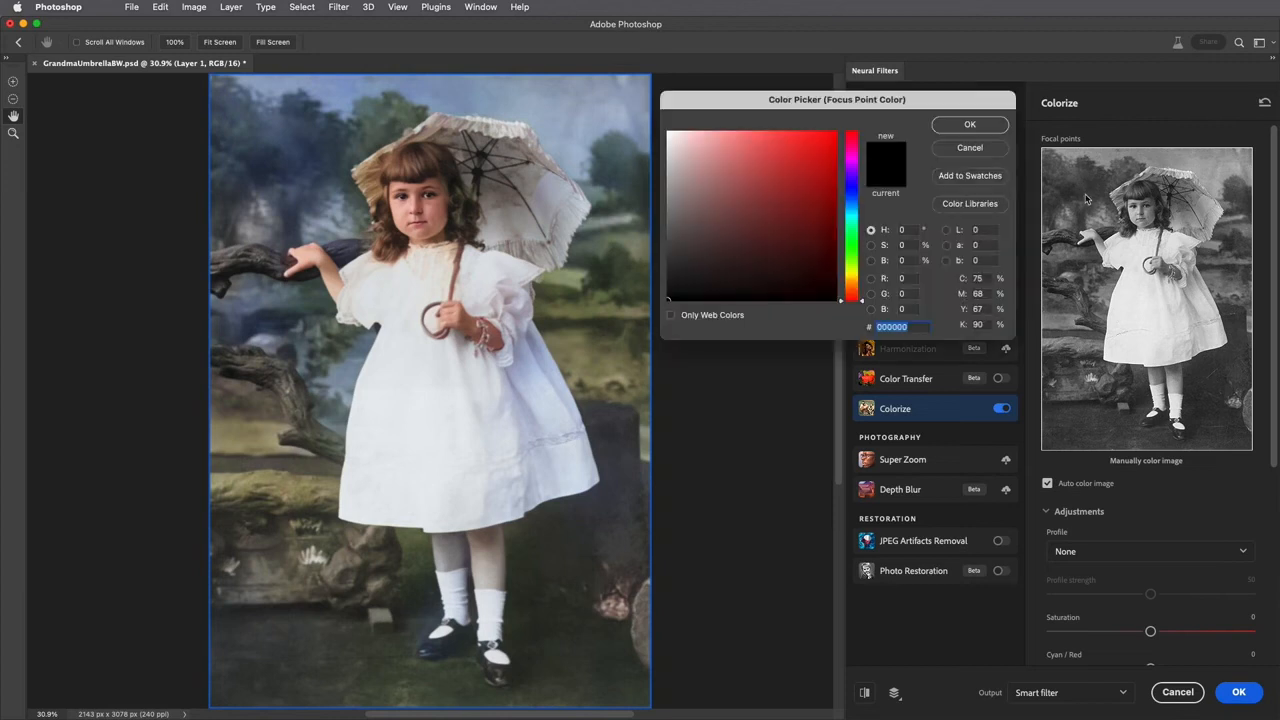
click(852, 246)
click(733, 254)
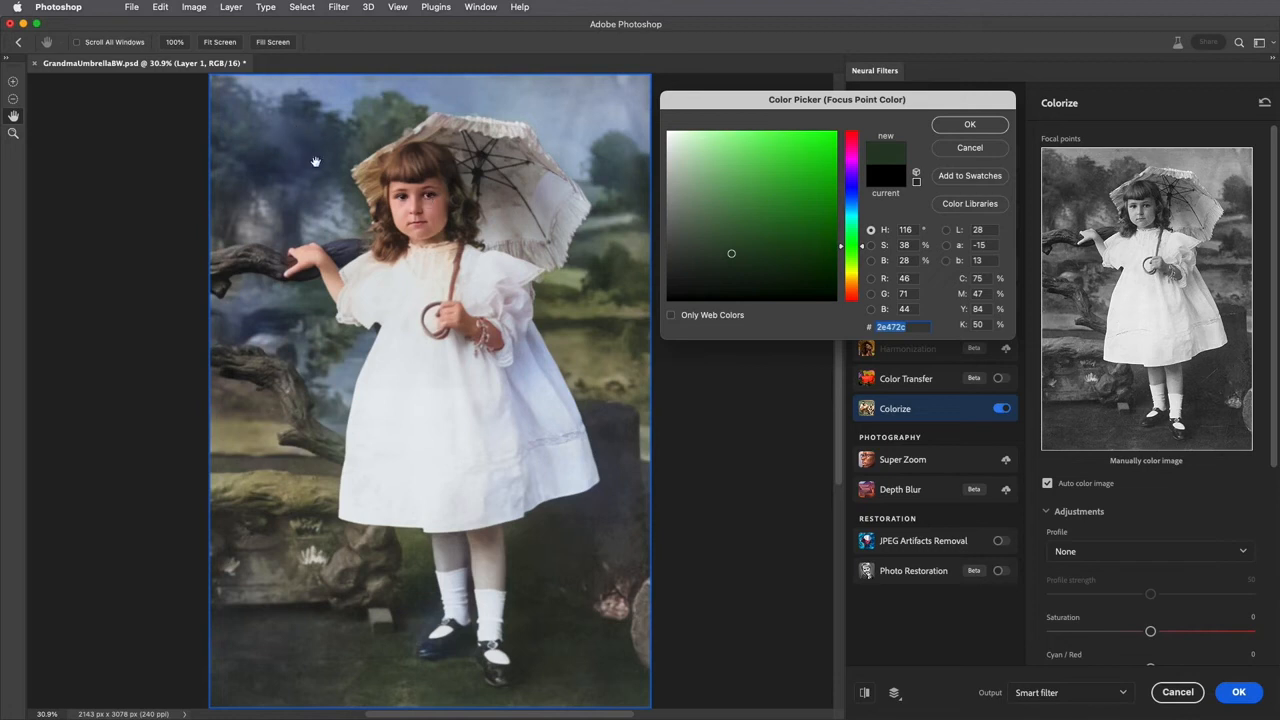
click(968, 126)
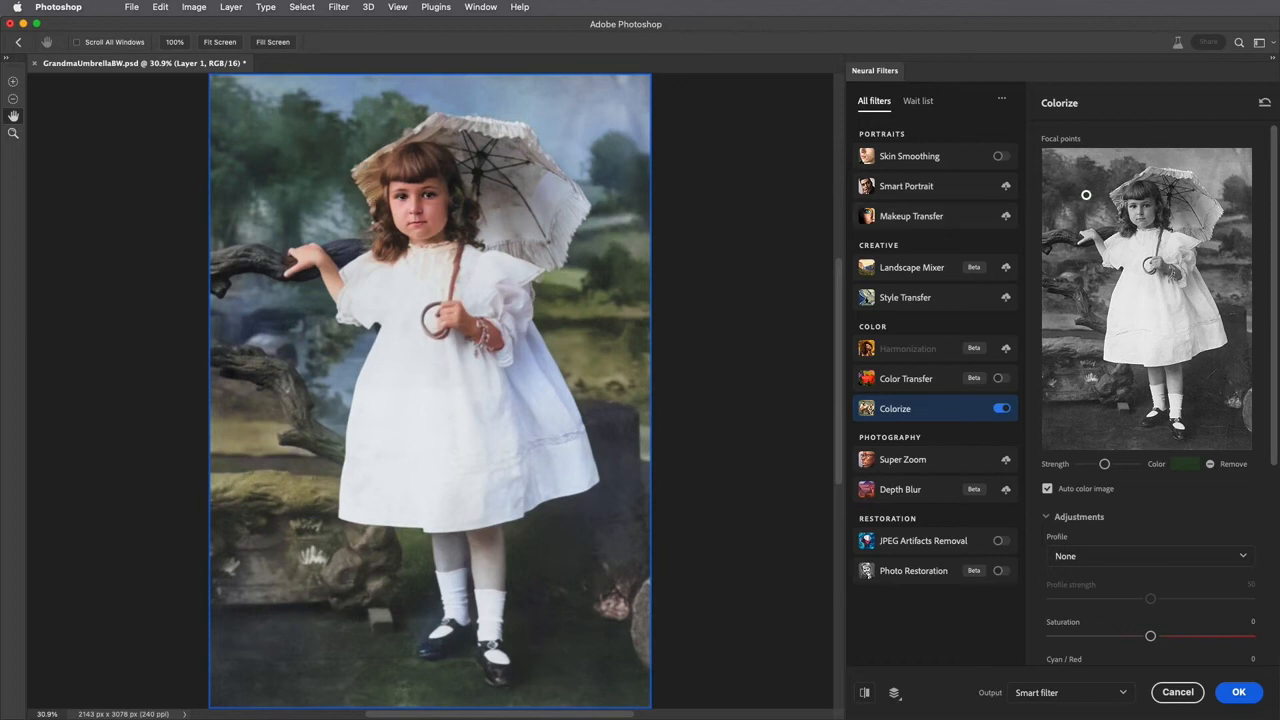
Add a focal point on the parasol's edge beside the girl's head and color it dark brownish gray 33312e.
click(1116, 197)
click(1186, 464)
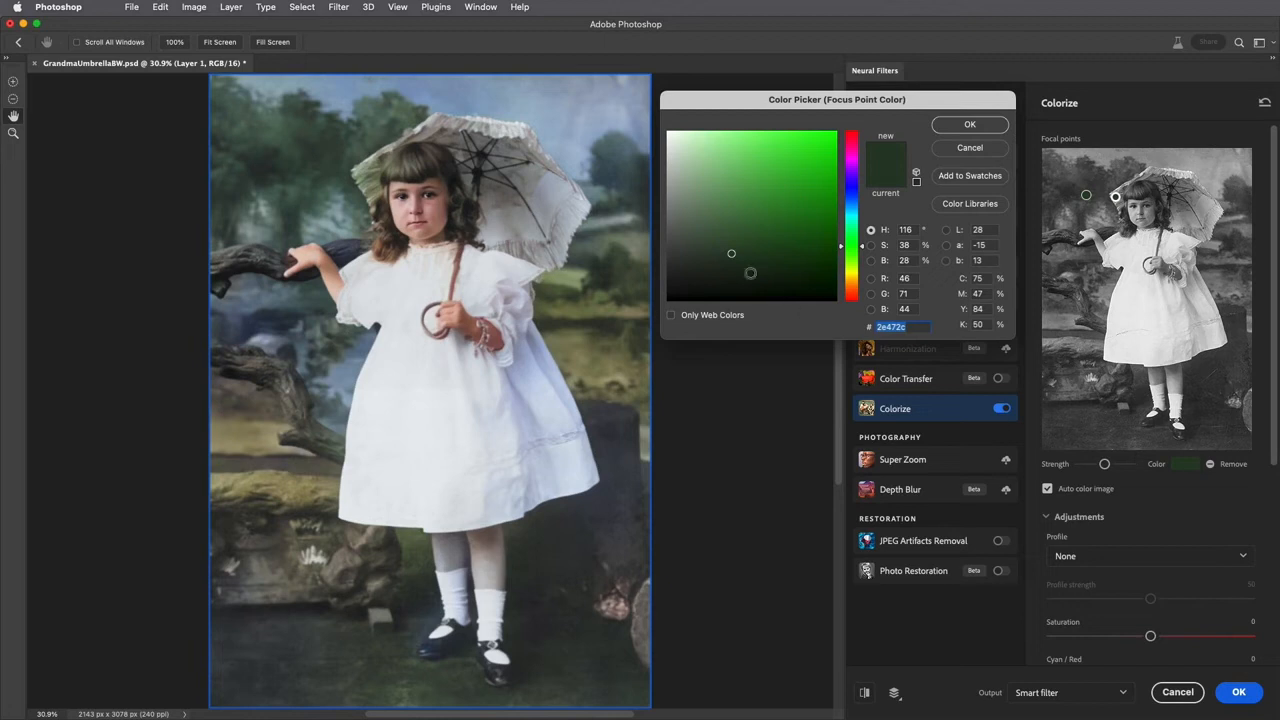
drag(697, 264, 684, 265)
drag(866, 247, 880, 281)
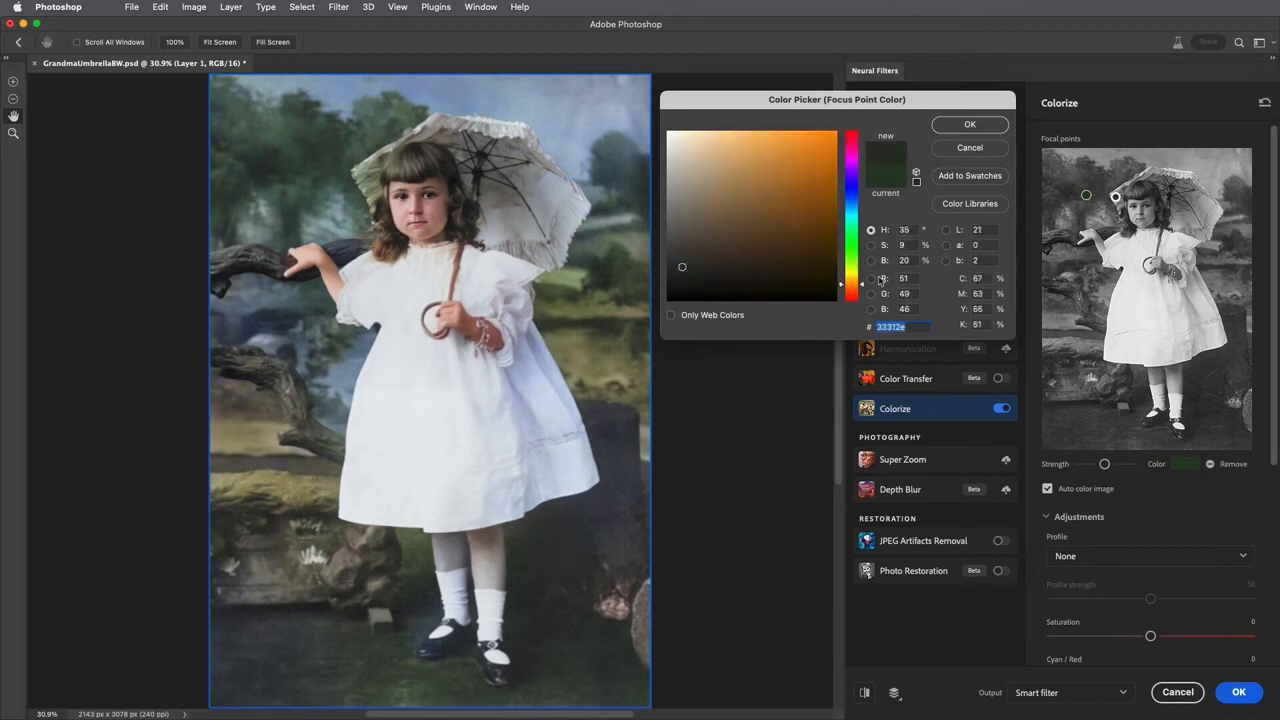
click(966, 127)
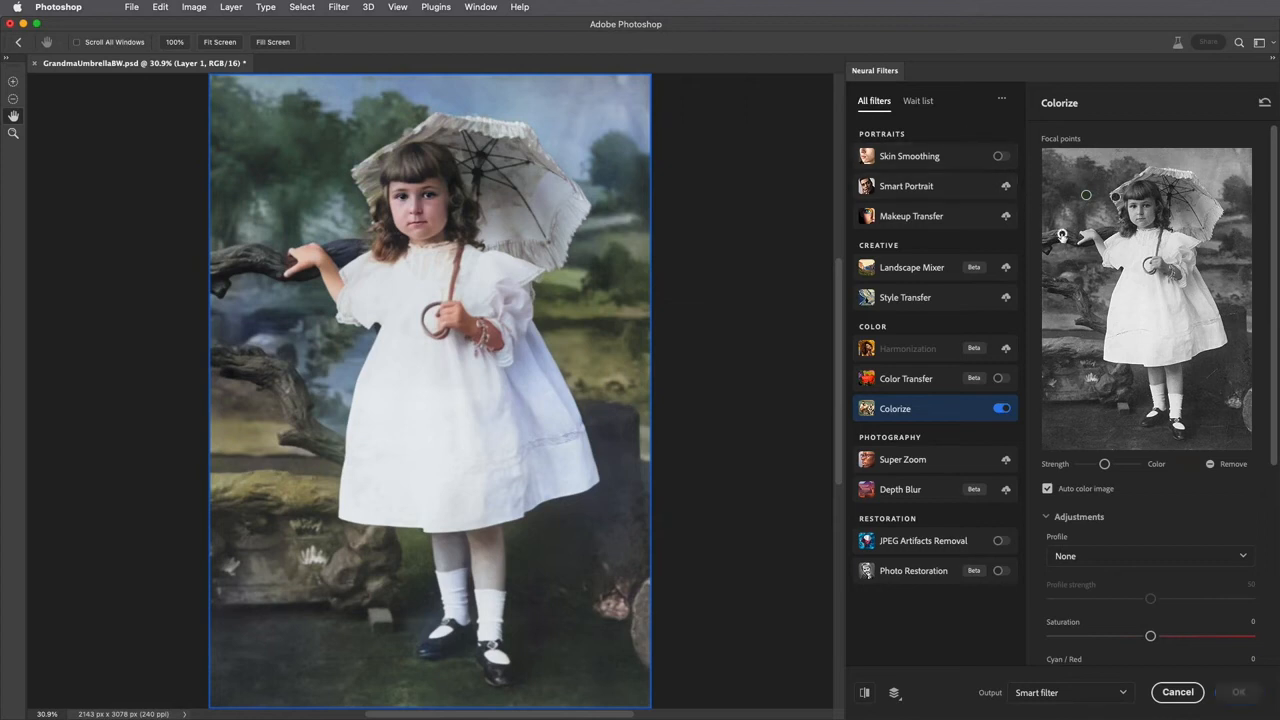
Set the color of the focal point on the tree branch to dark brown.
click(1186, 464)
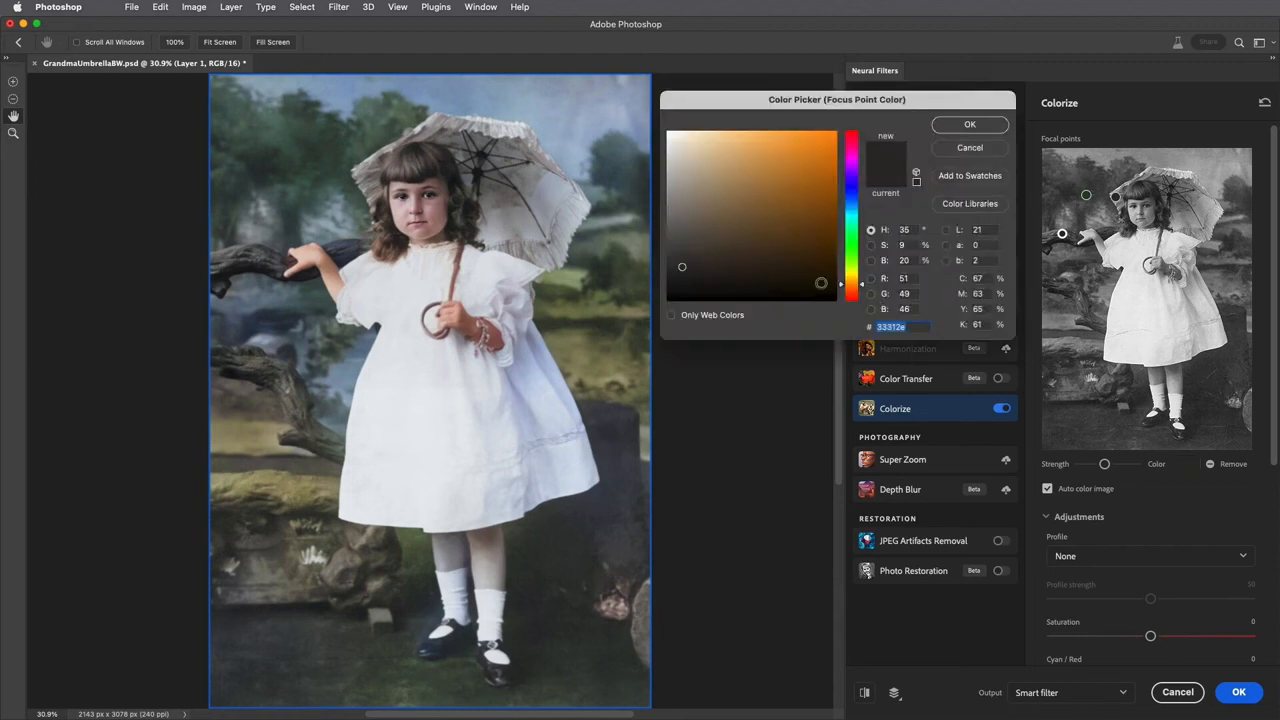
click(689, 267)
drag(689, 267, 754, 262)
click(951, 128)
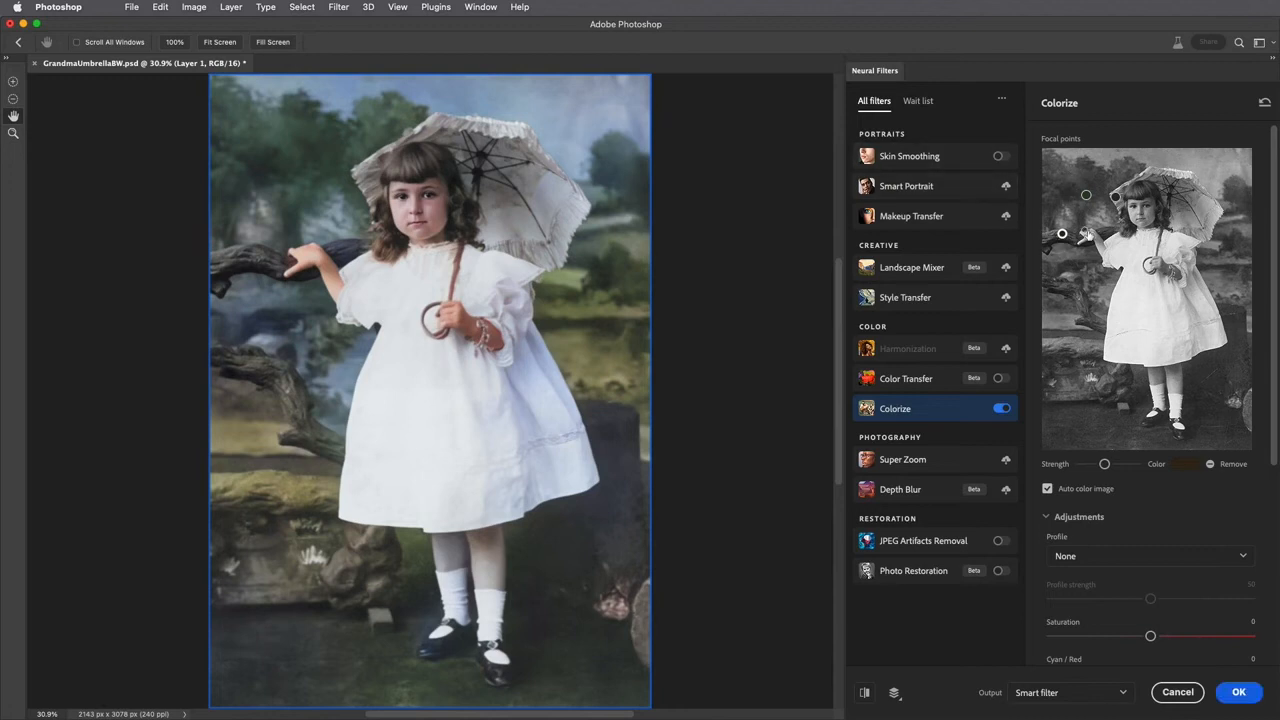
Duplicate the dark brown focal point onto the branch near the girl's hand and onto the ground on both sides of her shoes.
click(1107, 233)
click(1113, 432)
click(1219, 433)
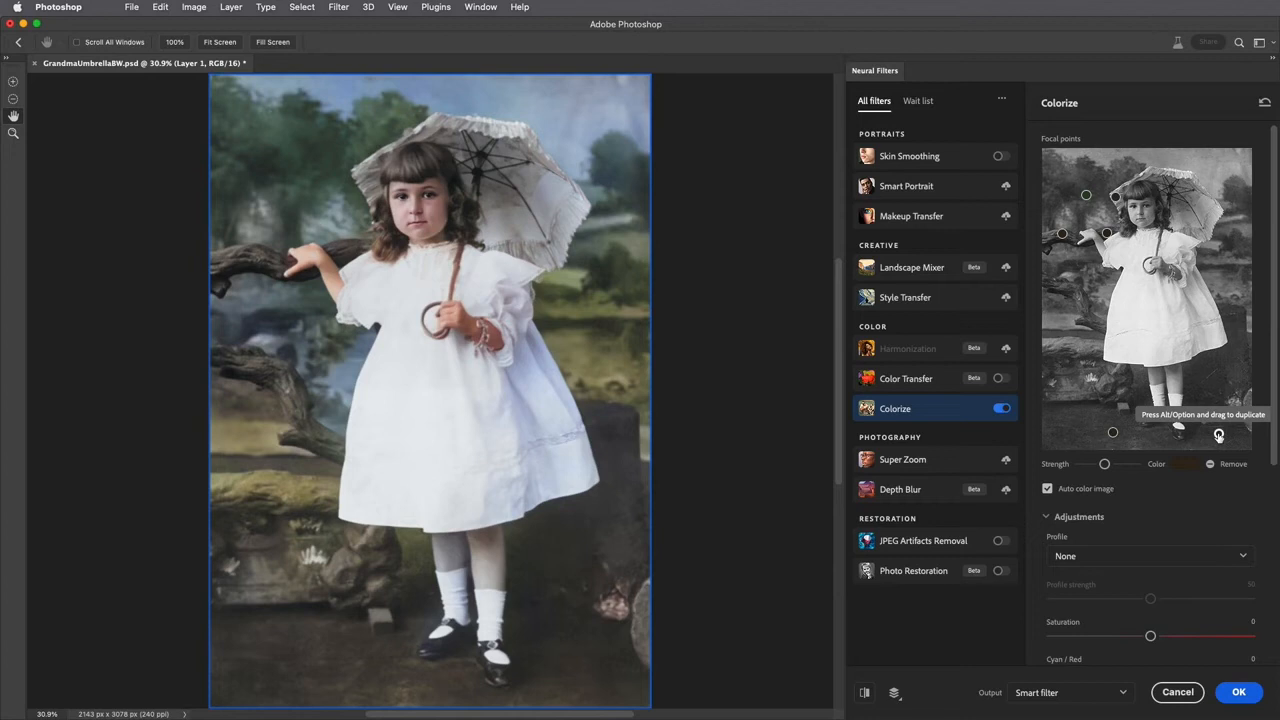
Place reddish-brown focal points on both of the girl's legs and apply the Colorize filter as a smart filter.
click(1157, 378)
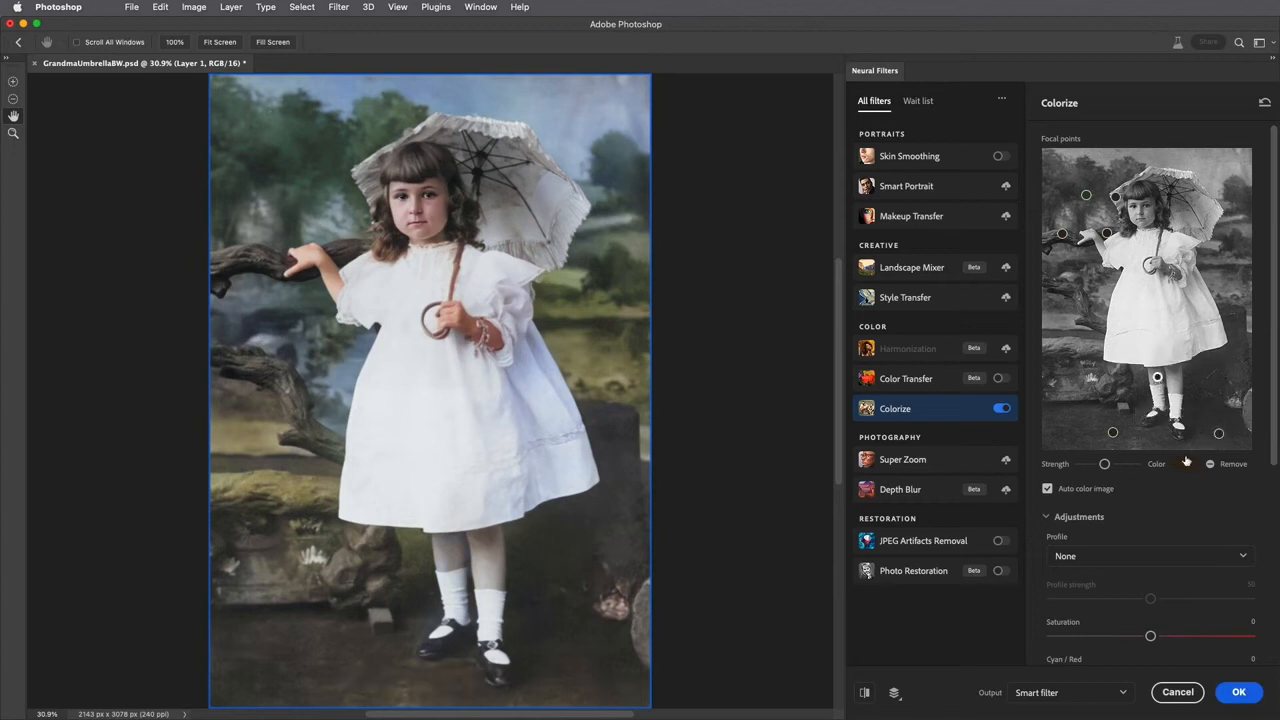
click(1185, 464)
drag(862, 285, 862, 290)
drag(780, 242, 781, 235)
click(970, 124)
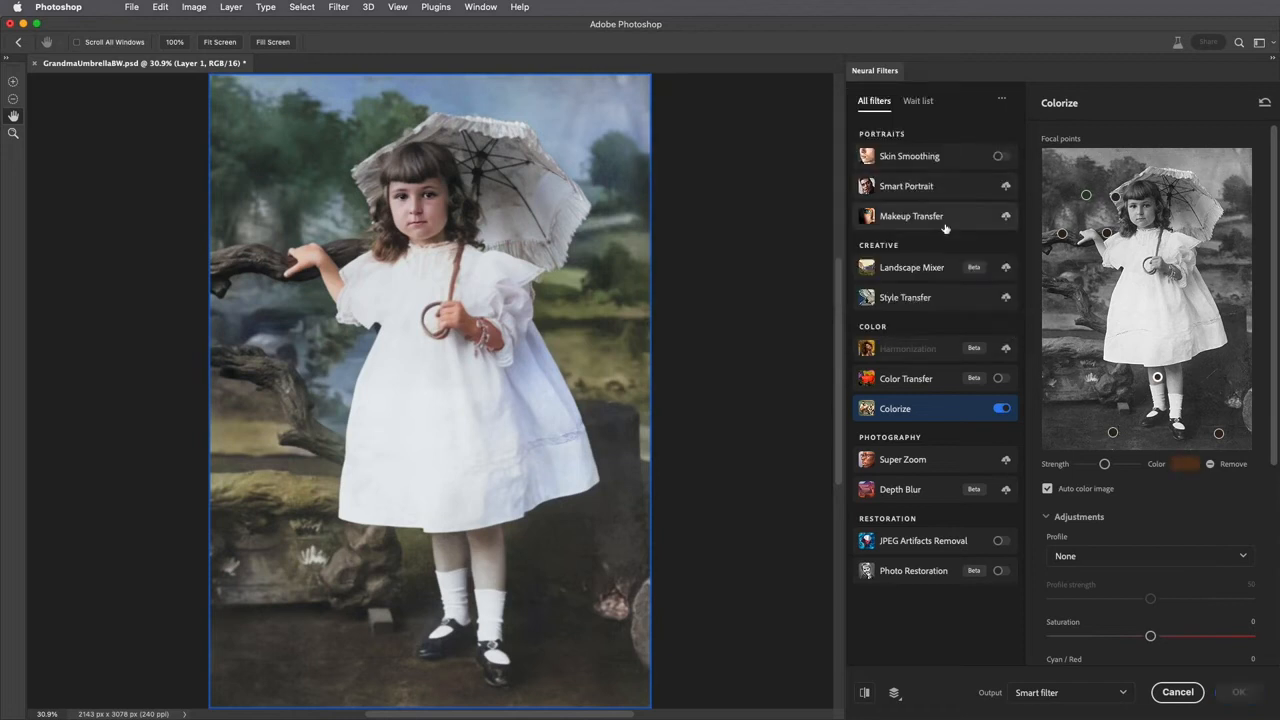
click(1157, 378)
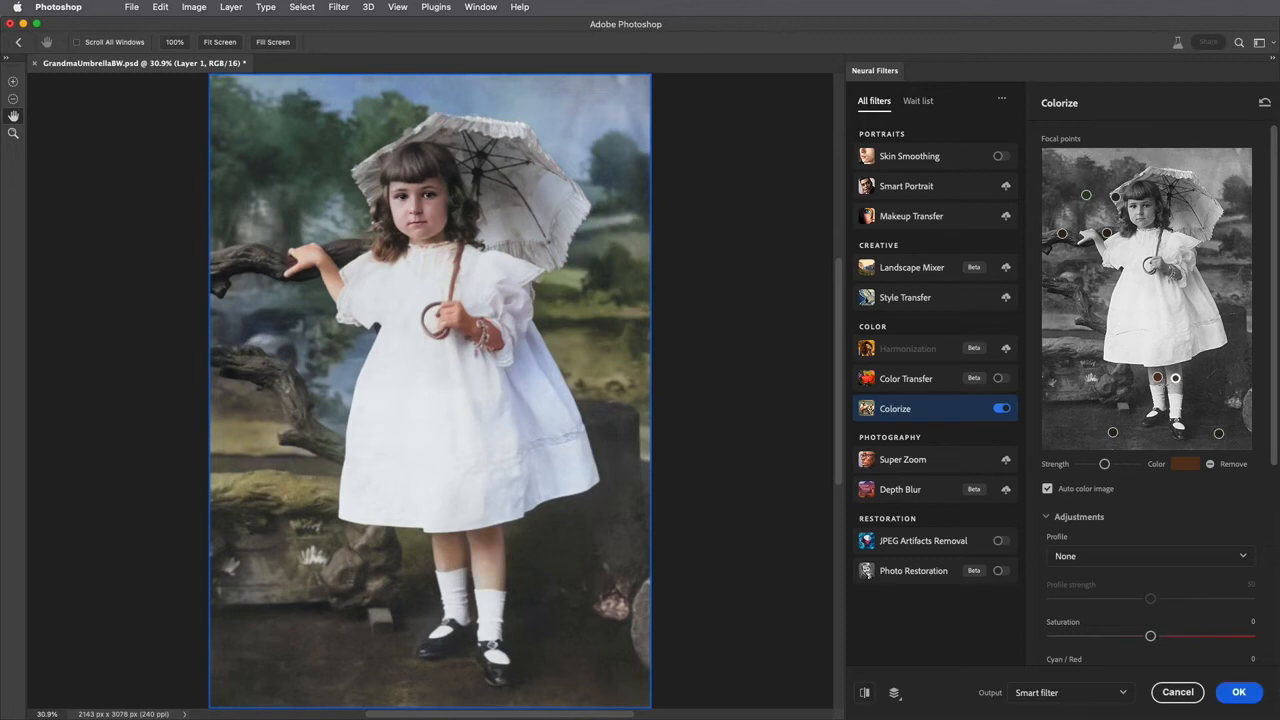
click(1232, 692)
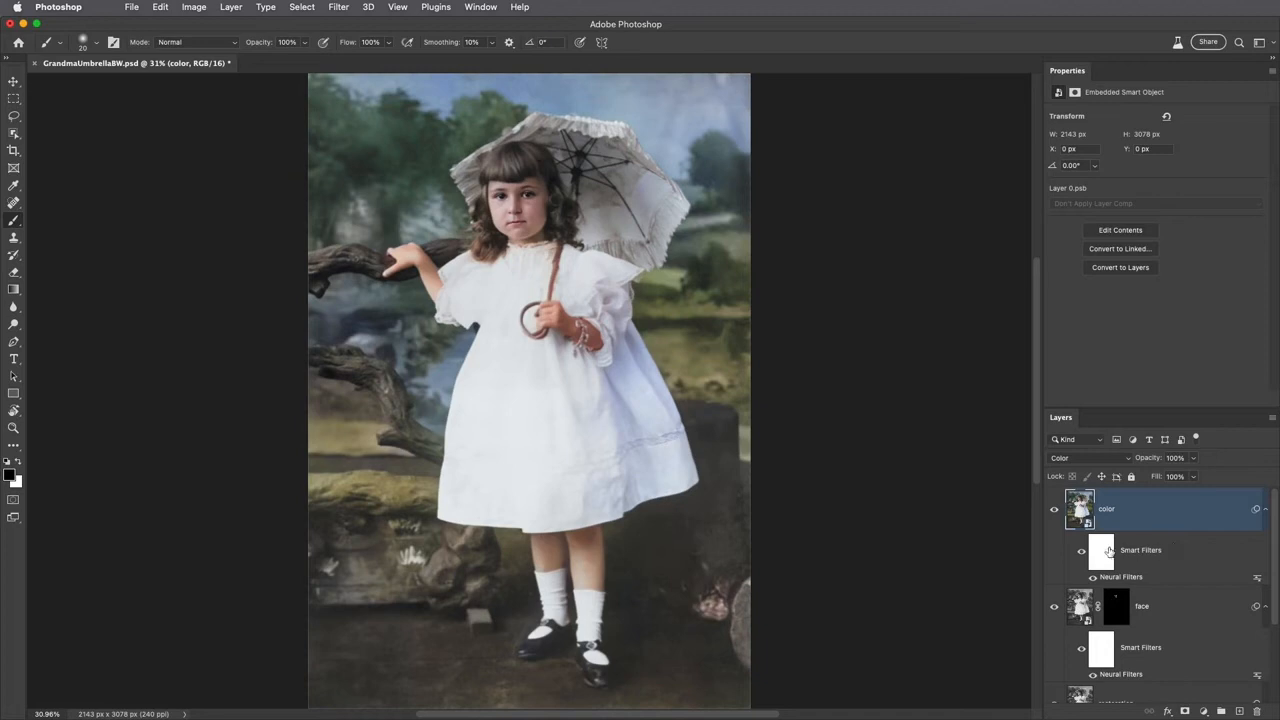
Paint black with an enlarged brush on the color layer's filter mask over both shoes and the reddish patch beside the rock.
click(1106, 551)
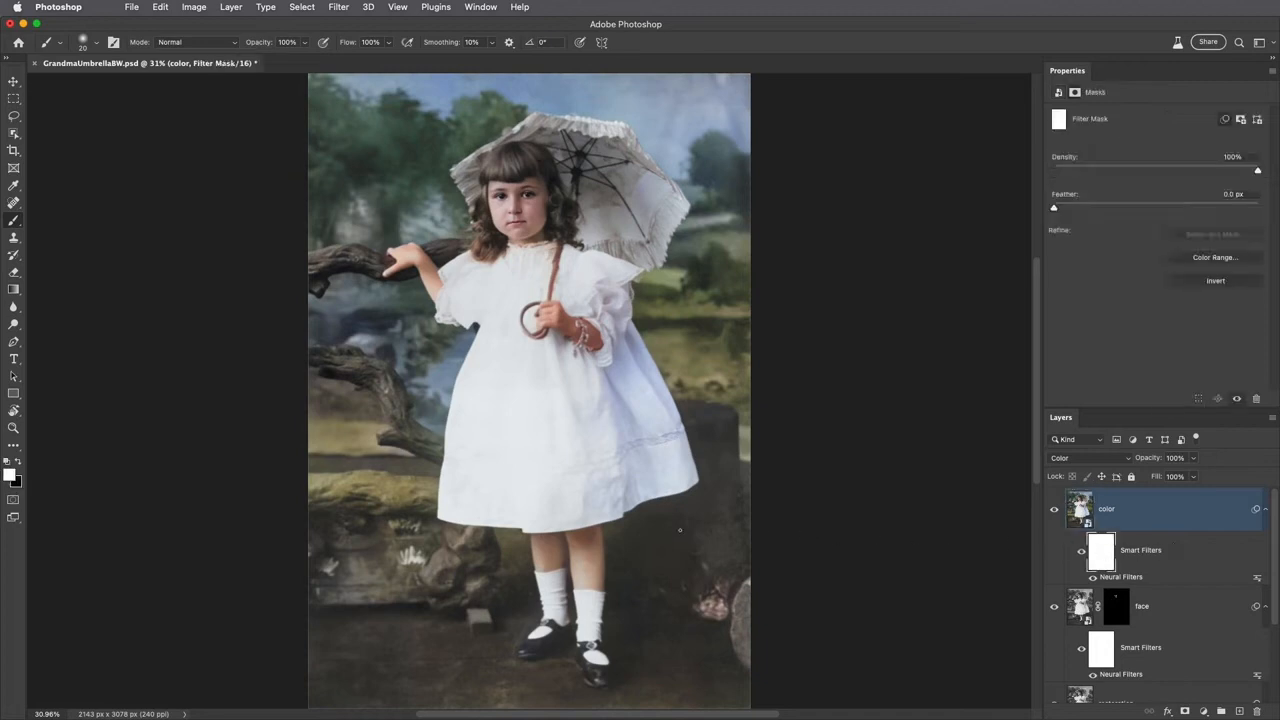
key(x)
key(bracketright)
key(bracketright)
key(bracketright)
key(bracketright)
key(bracketright)
key(bracketright)
key(bracketright)
key(bracketright)
click(711, 602)
drag(537, 643, 567, 628)
drag(594, 672, 596, 670)
click(552, 656)
Draw a white, strokeless rectangle about 2039 x 2970 px just inside the photo's edges and subtract it to form a white frame.
key(u)
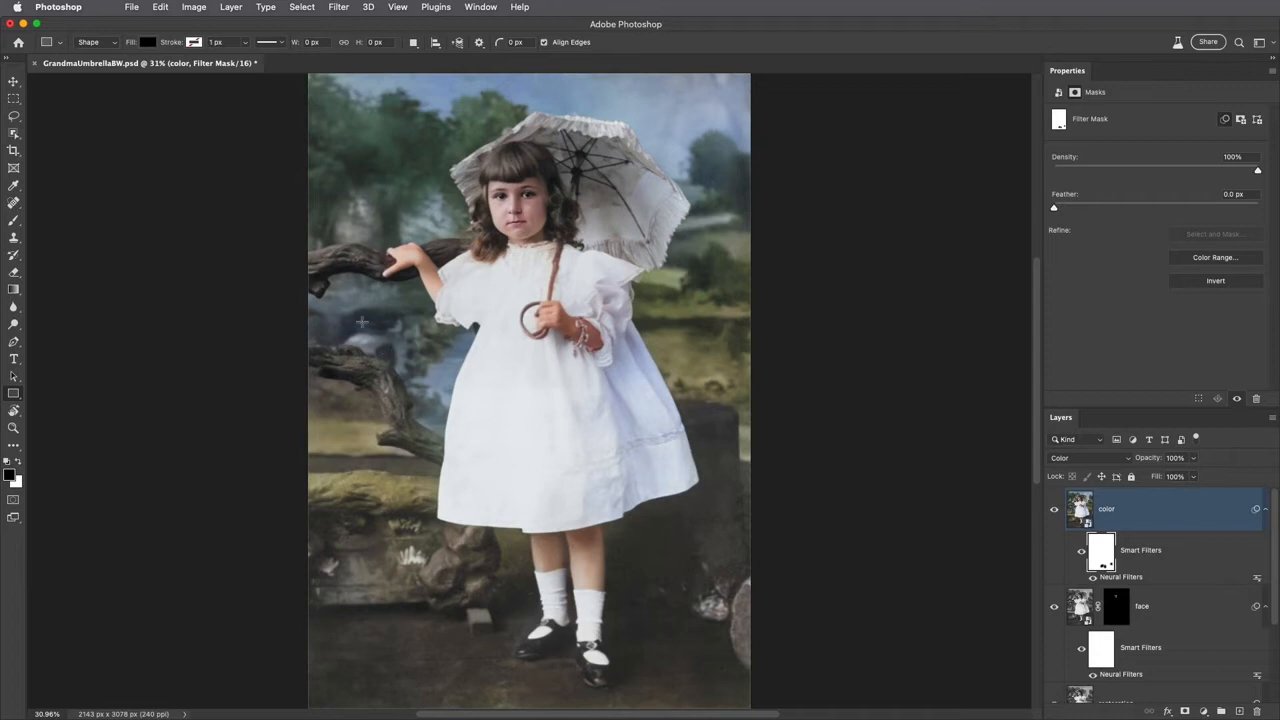
click(151, 45)
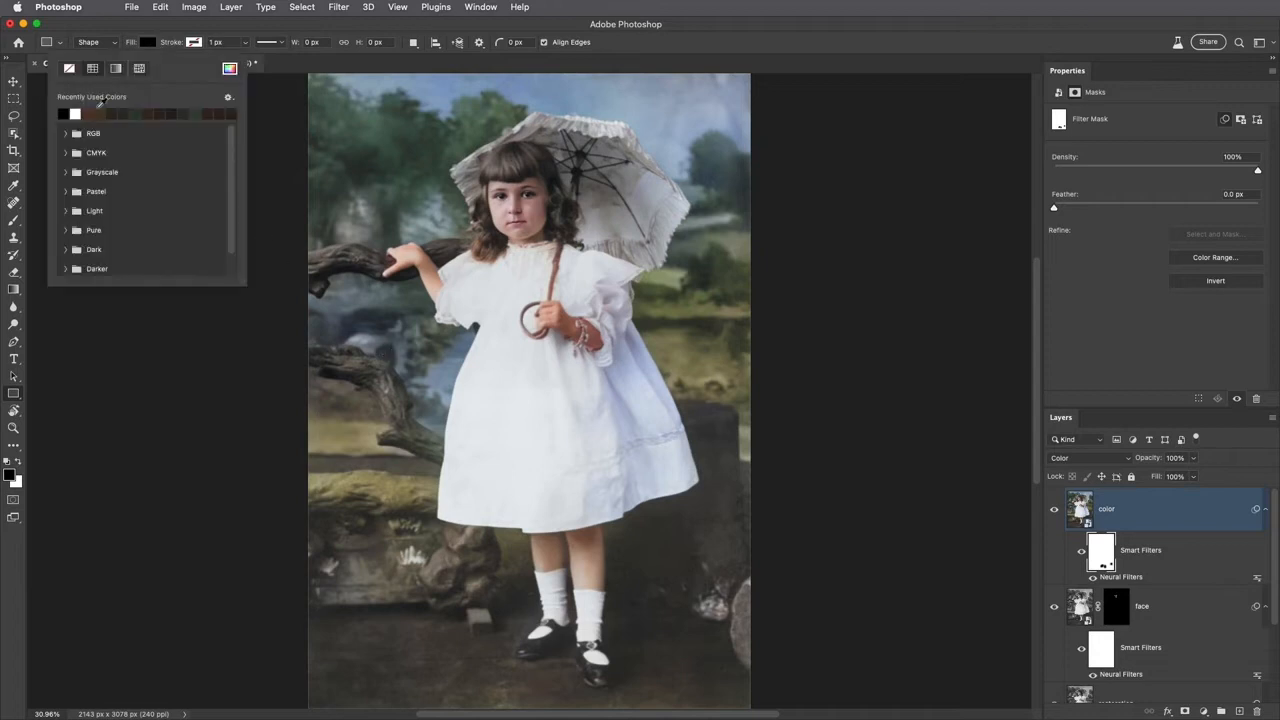
click(63, 114)
click(191, 45)
drag(317, 83, 738, 694)
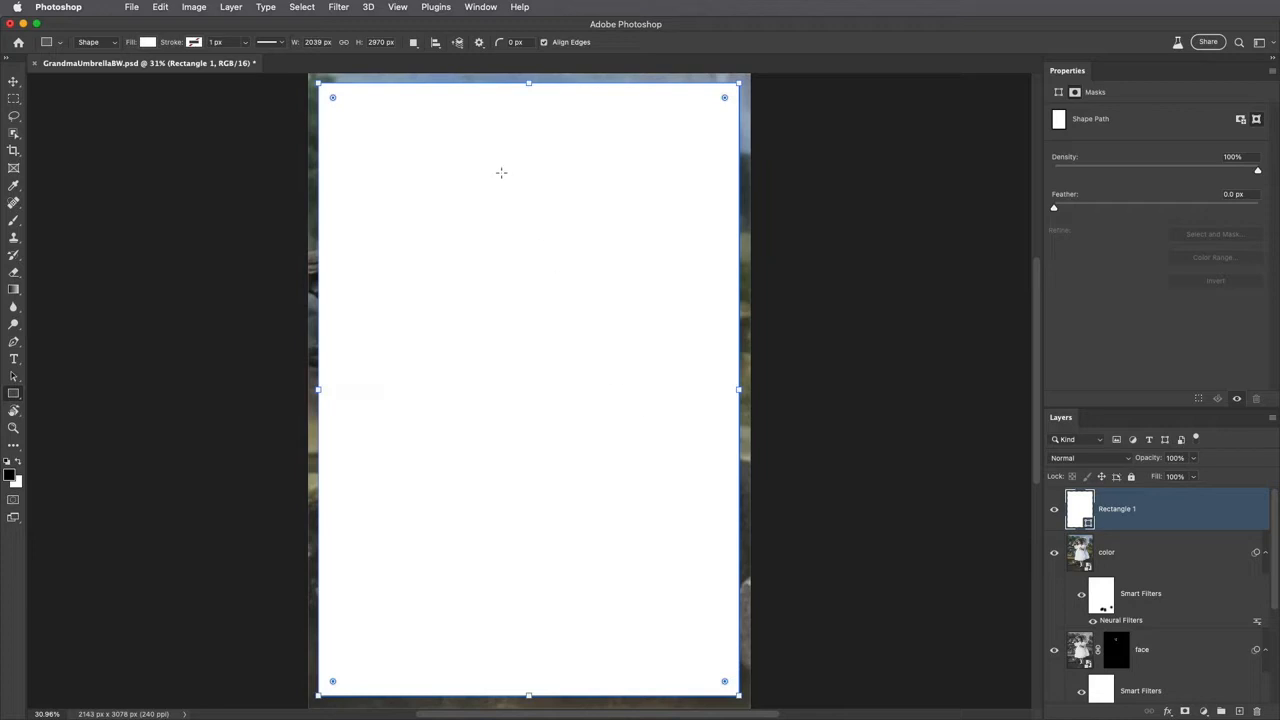
click(414, 43)
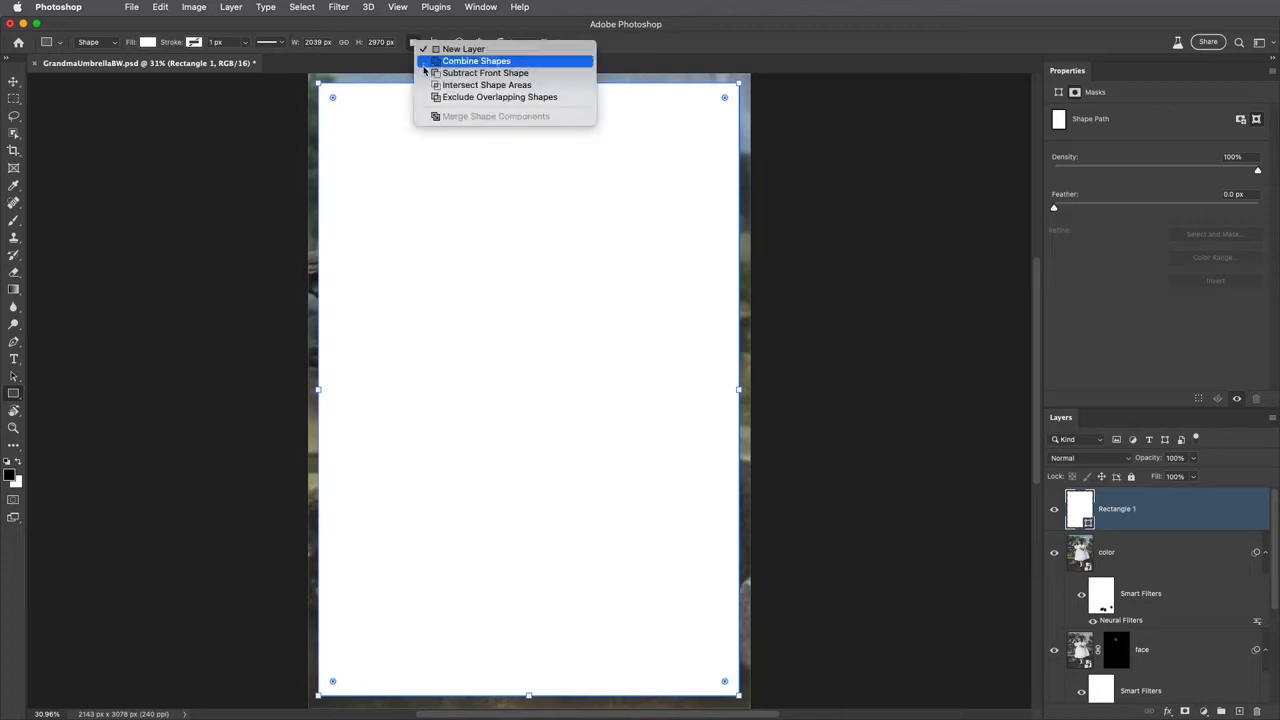
click(469, 73)
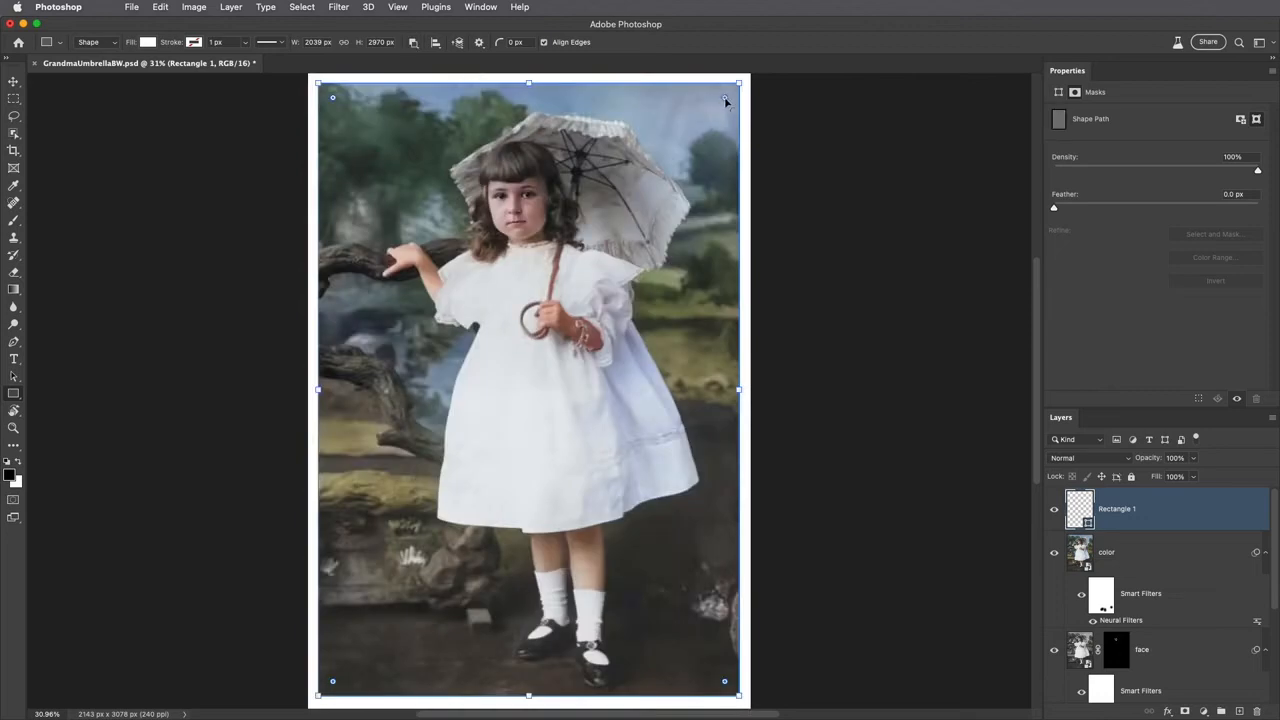
Round the inner corners of the white frame and feather its shape path by 3.7 px.
drag(726, 101, 718, 112)
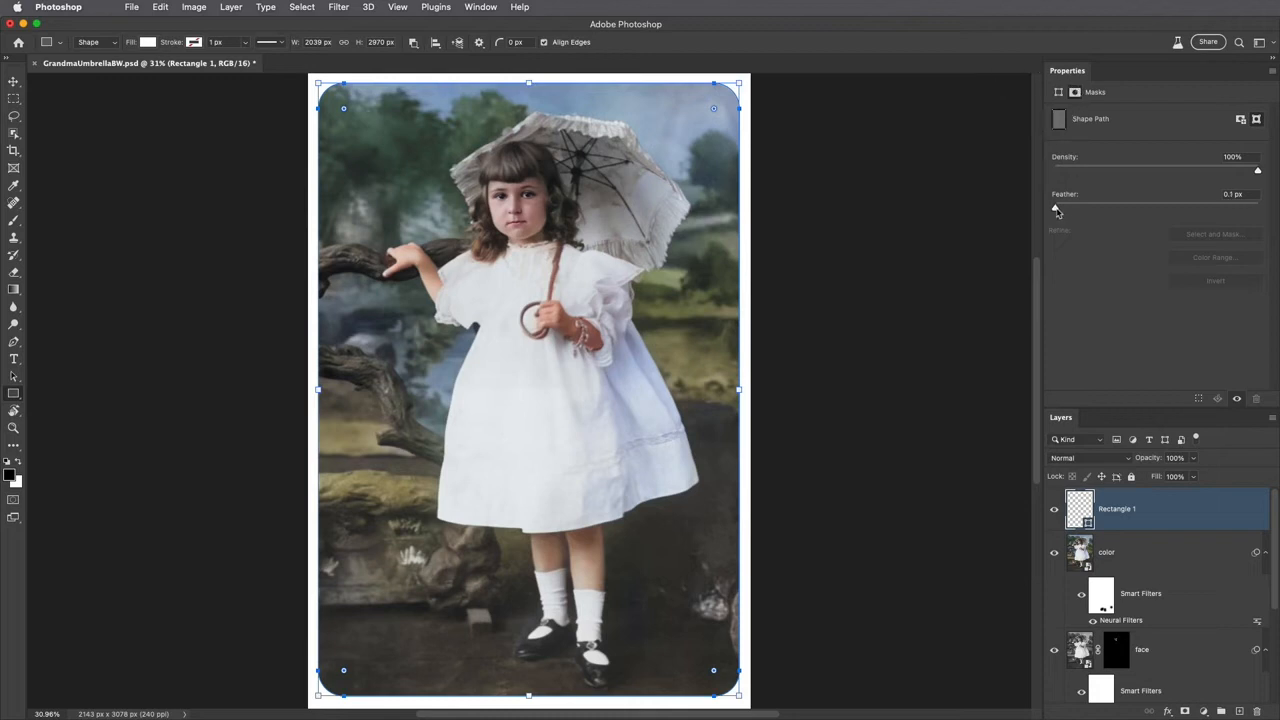
drag(1056, 210, 1100, 204)
Compare the original layer on its own with the finished colorized image, restoring the visibility of all layers.
scroll(1131, 500, down, 2)
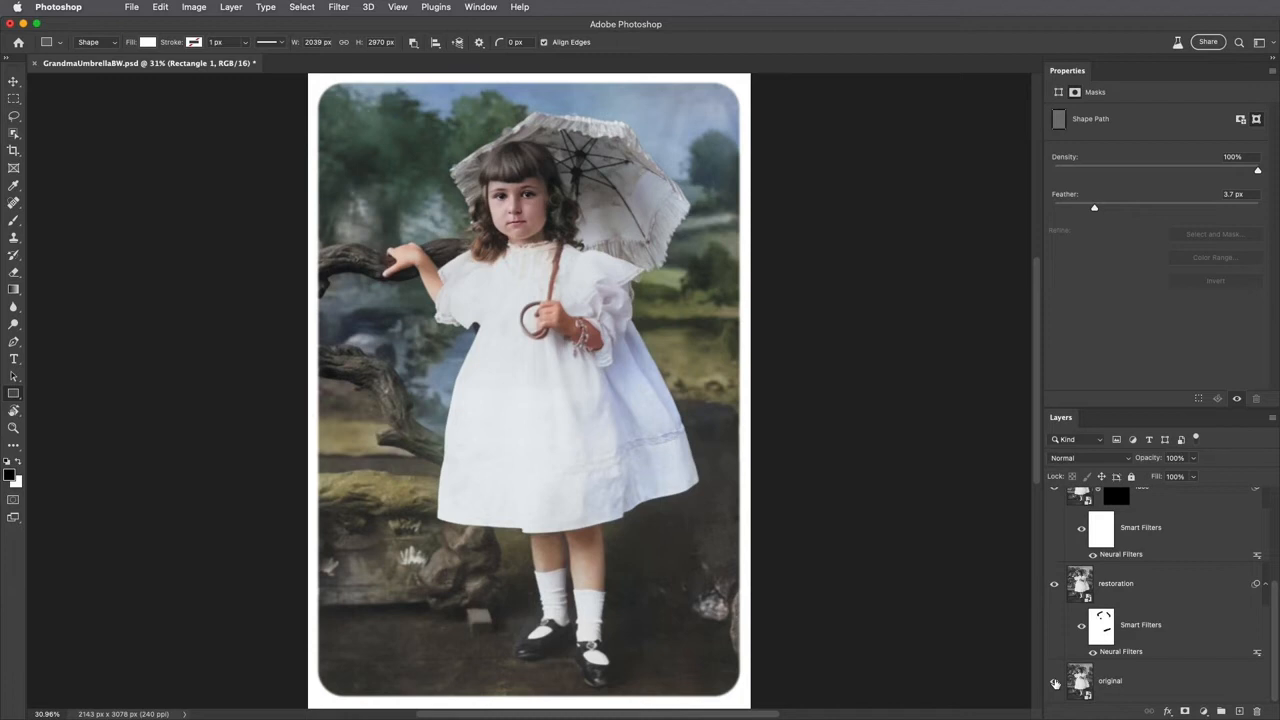
alt+click(1054, 683)
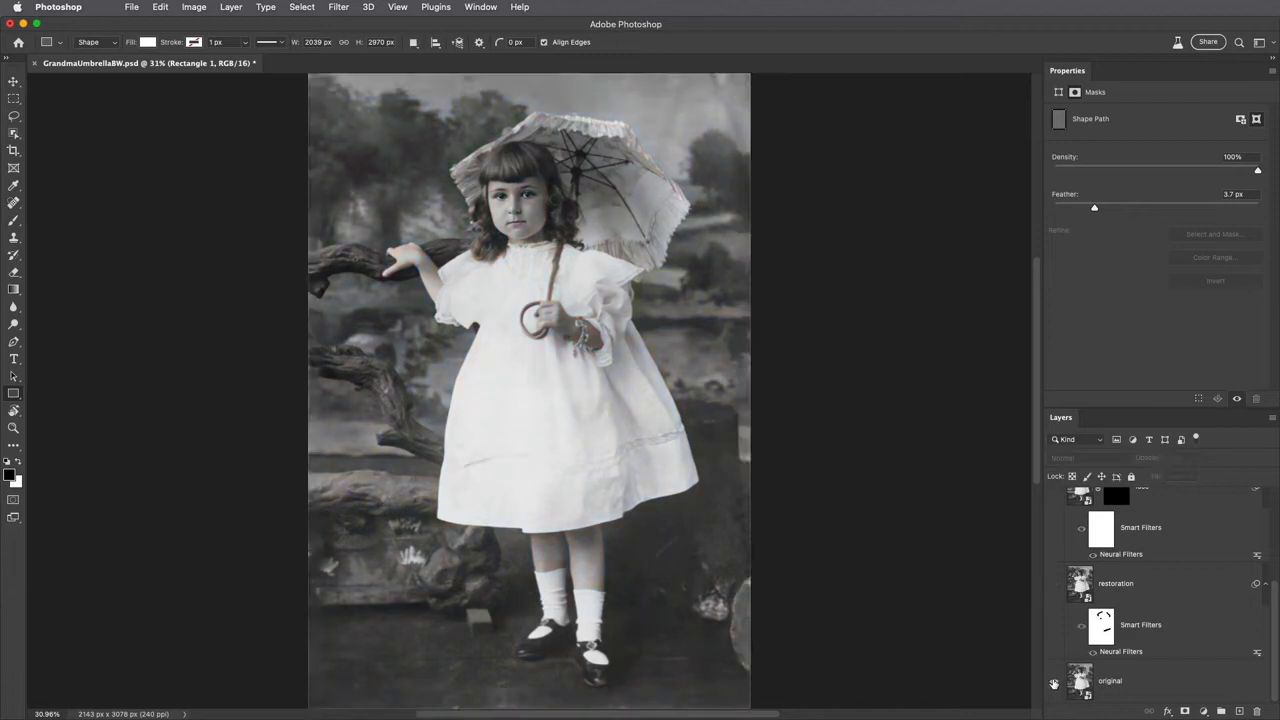
alt+click(1054, 683)
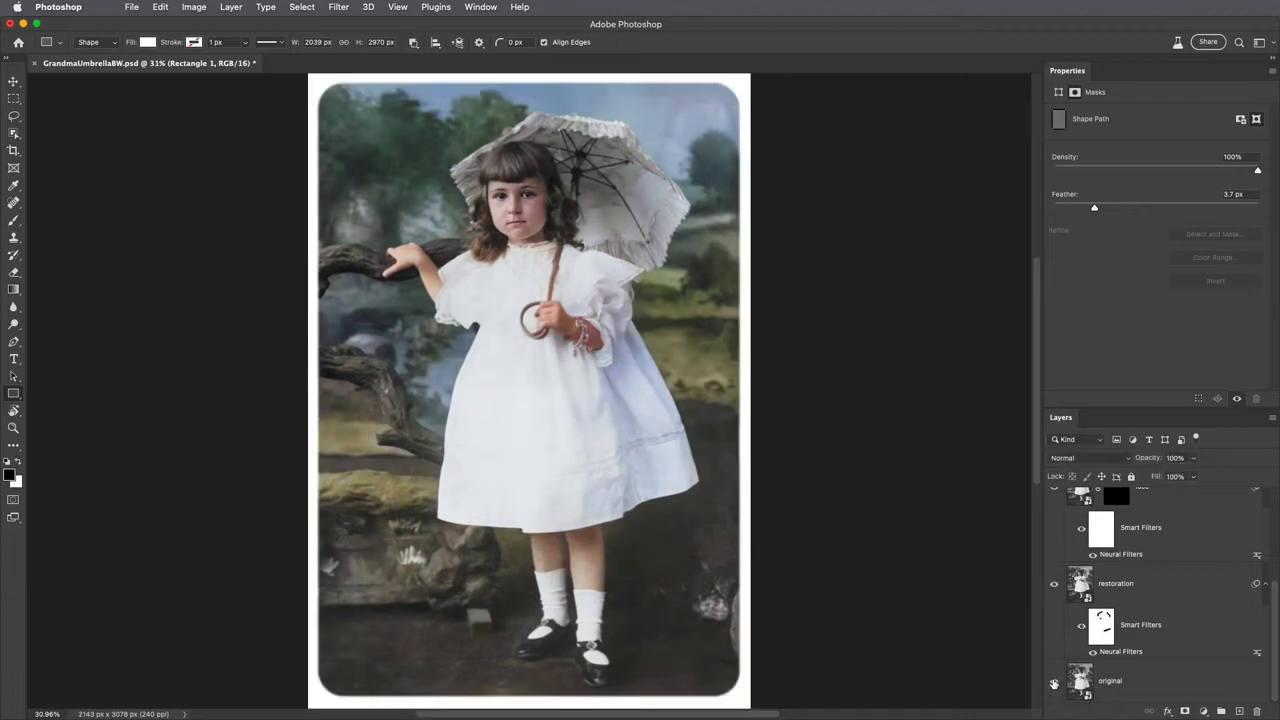